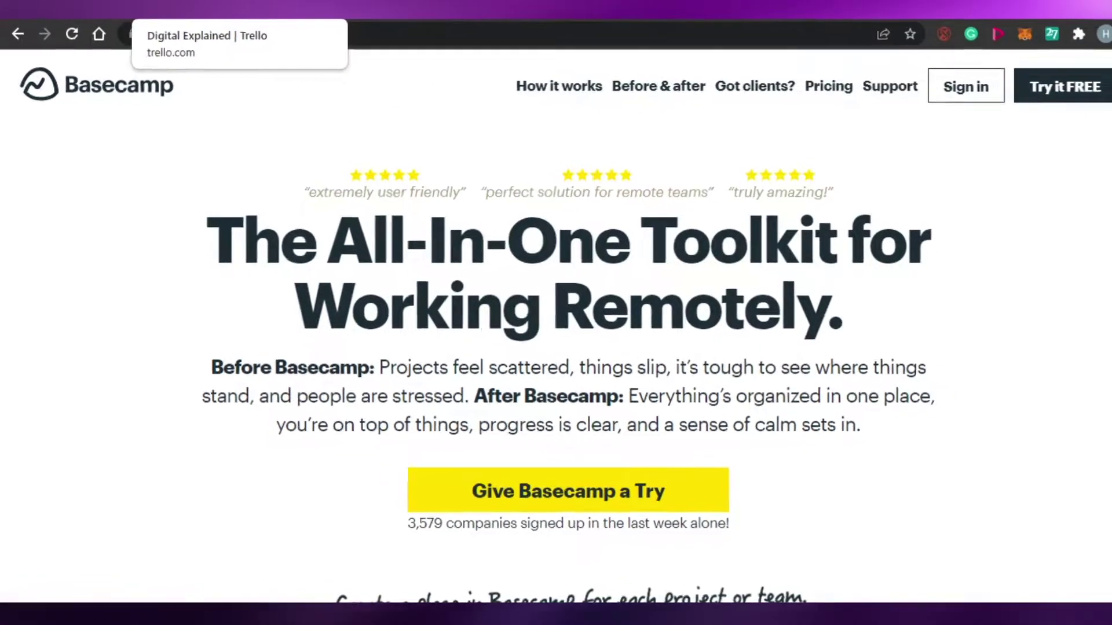
Switch to Trello and open the Test 2 board in the Digital Explained workspace
{"action": "left_click", "coordinate": [192, 11]}
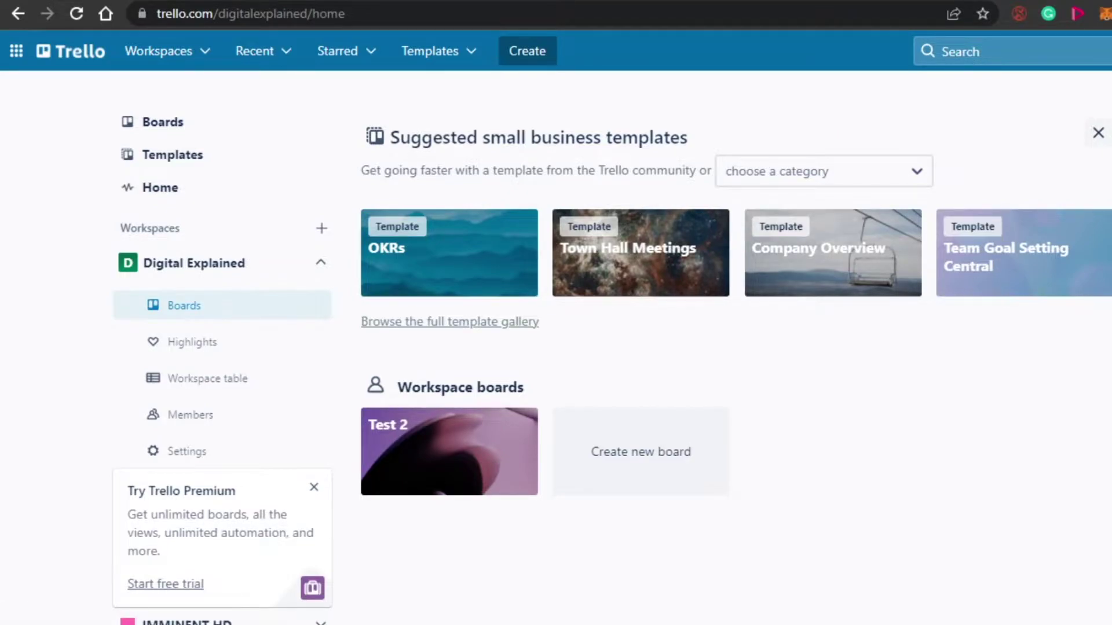
{"action": "scroll", "coordinate": [612, 359], "scroll_direction": "down", "scroll_amount": 1}
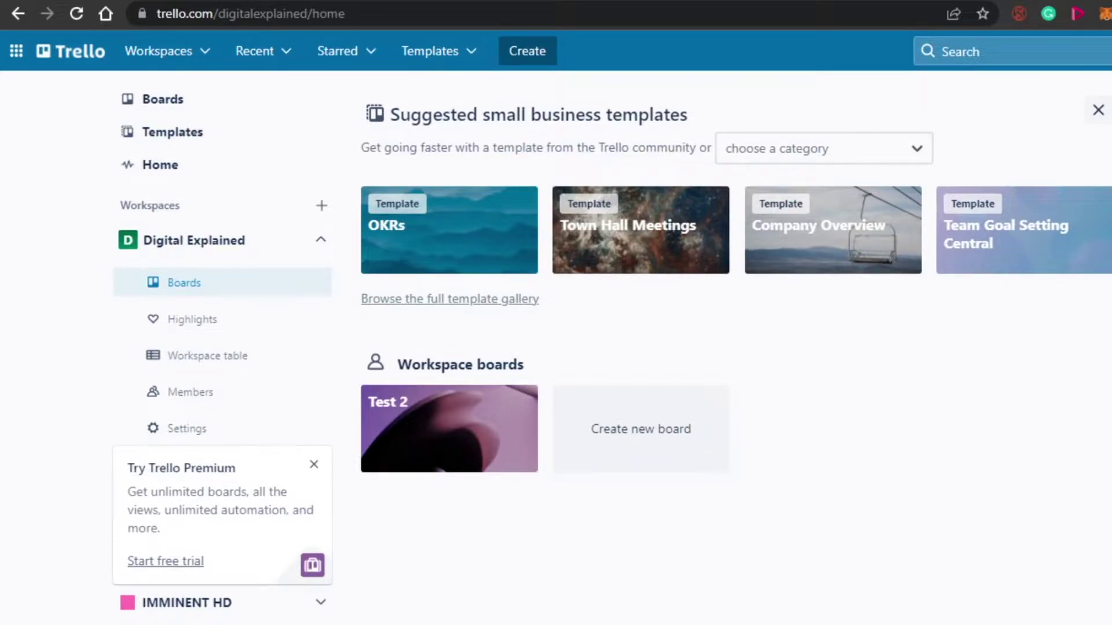
{"action": "scroll", "coordinate": [613, 359], "scroll_direction": "up", "scroll_amount": 1}
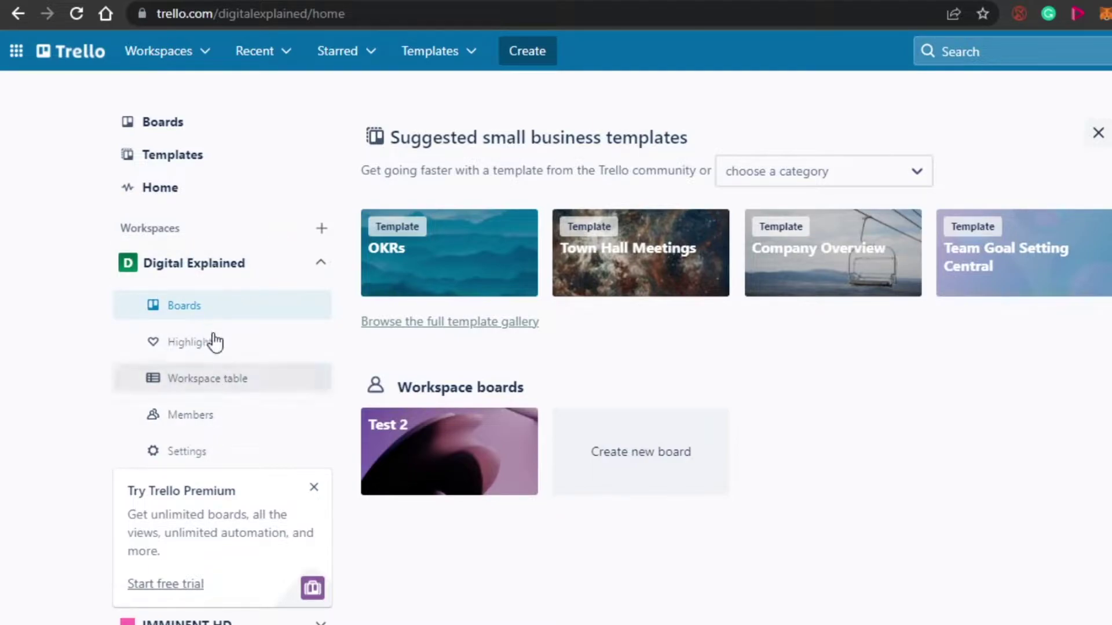
{"action": "scroll", "coordinate": [556, 348], "scroll_direction": "down", "scroll_amount": 1}
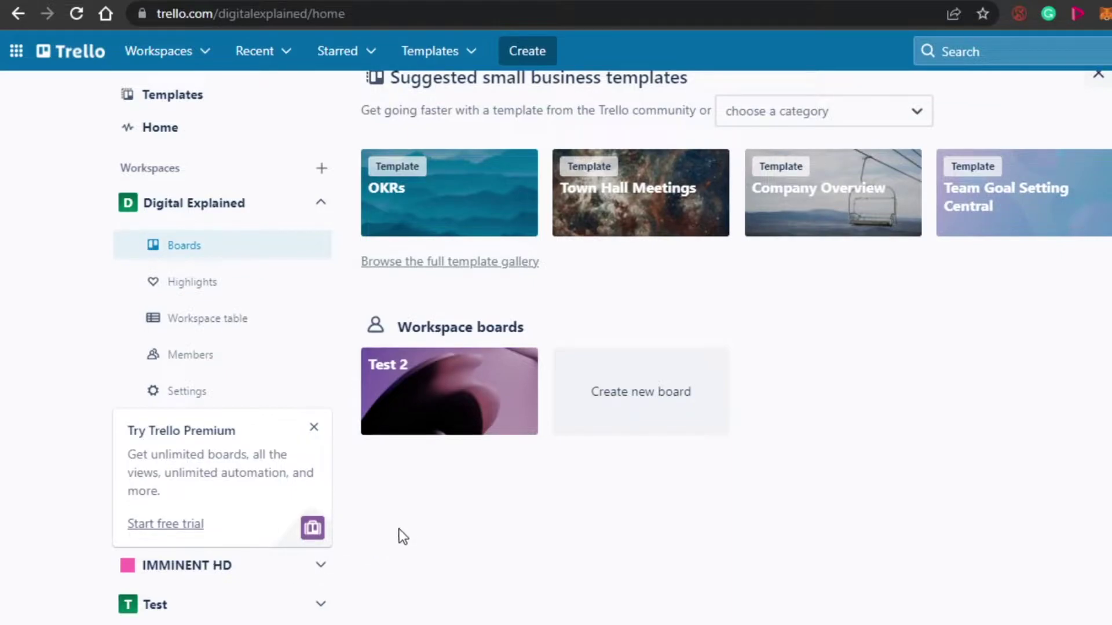
{"action": "scroll", "coordinate": [404, 528], "scroll_direction": "down", "scroll_amount": 1}
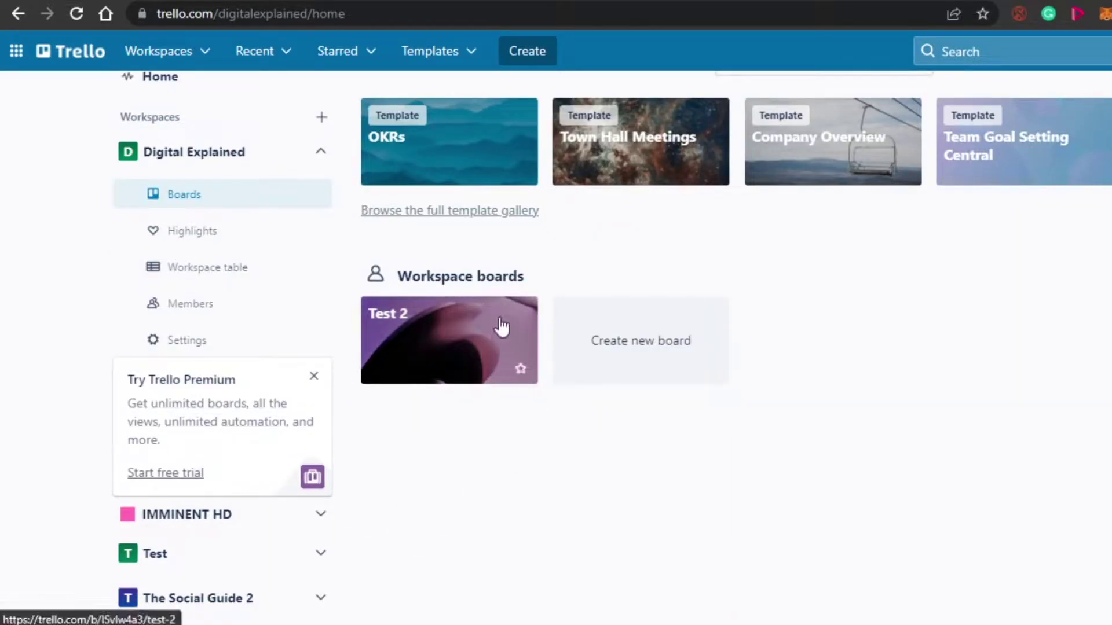
{"action": "left_click", "coordinate": [448, 352]}
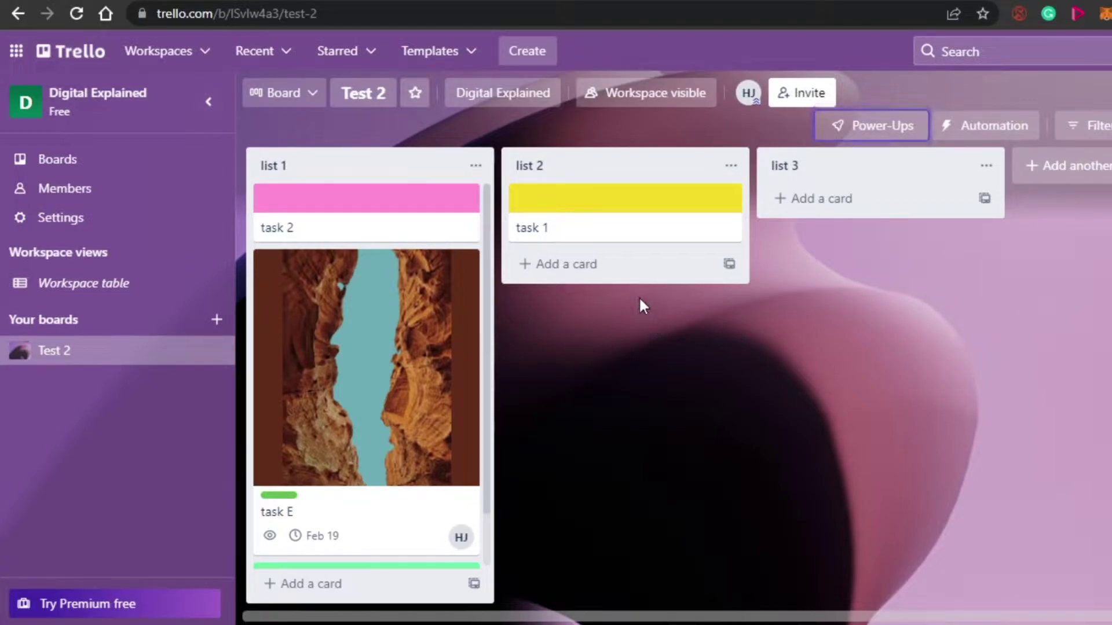
Add a card titled "work out session" to list 2 on the Test 2 board
{"action": "left_click", "coordinate": [579, 267]}
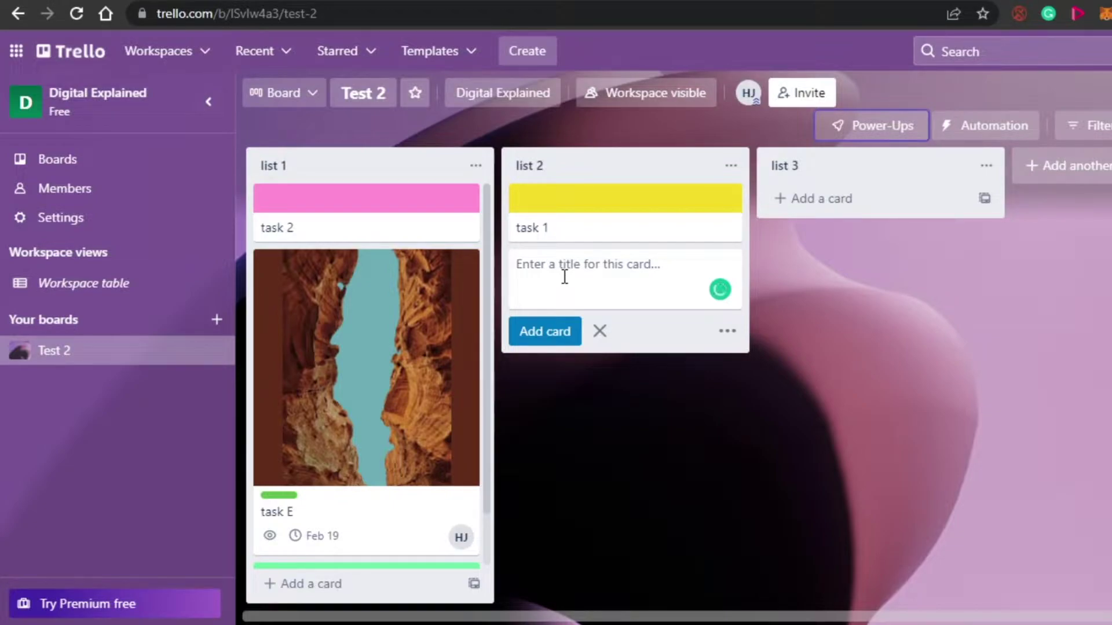
{"action": "type", "text": "wo"}
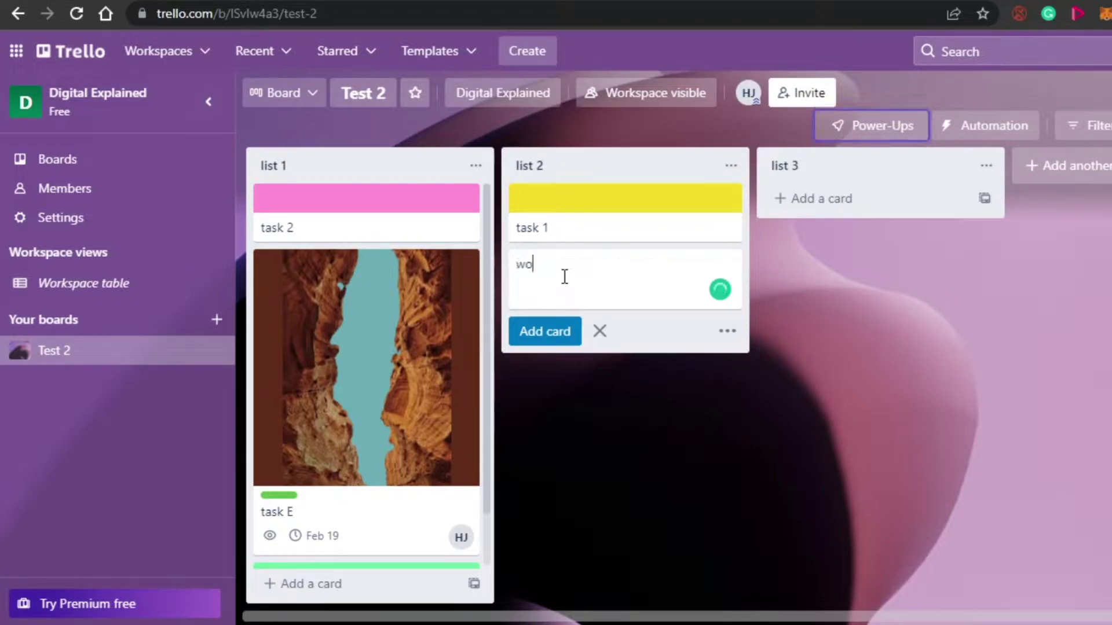
{"action": "type", "text": "rk ou session"}
{"action": "left_click", "coordinate": [562, 269]}
{"action": "type", "text": "t"}
{"action": "key", "text": "Return"}
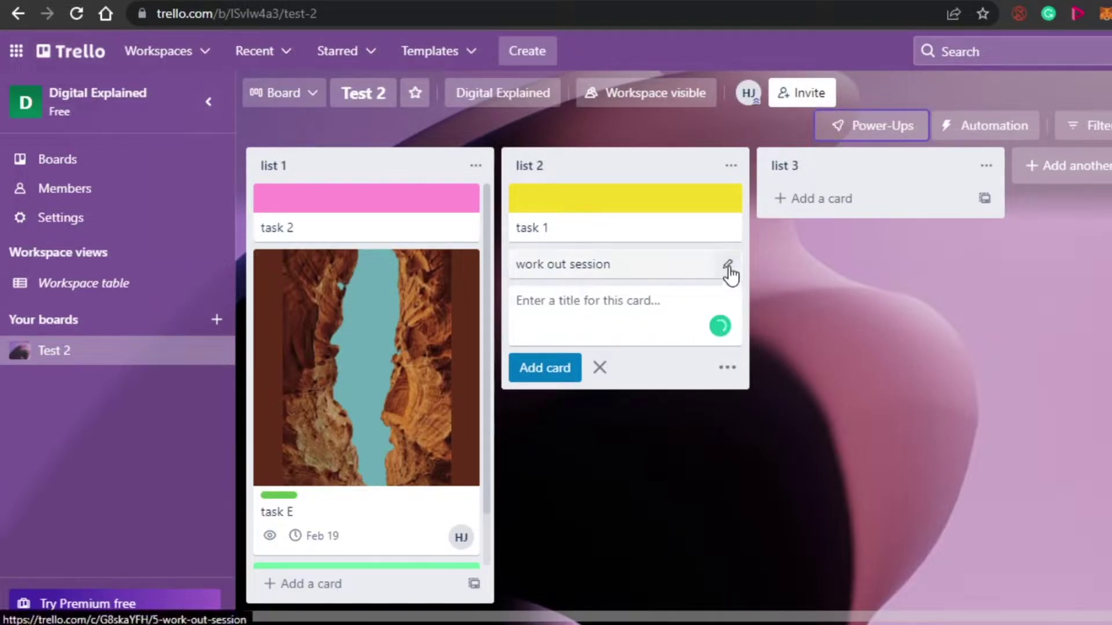
Open the "work out session" card and try to set its due time to "8.am"
{"action": "left_click", "coordinate": [728, 266]}
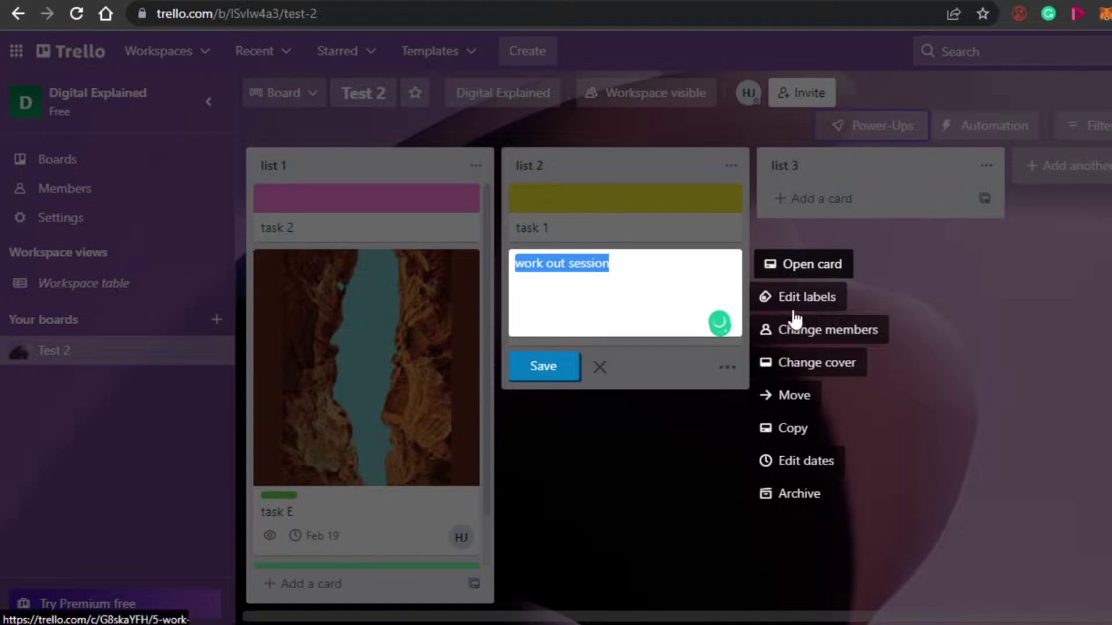
{"action": "left_click", "coordinate": [780, 265]}
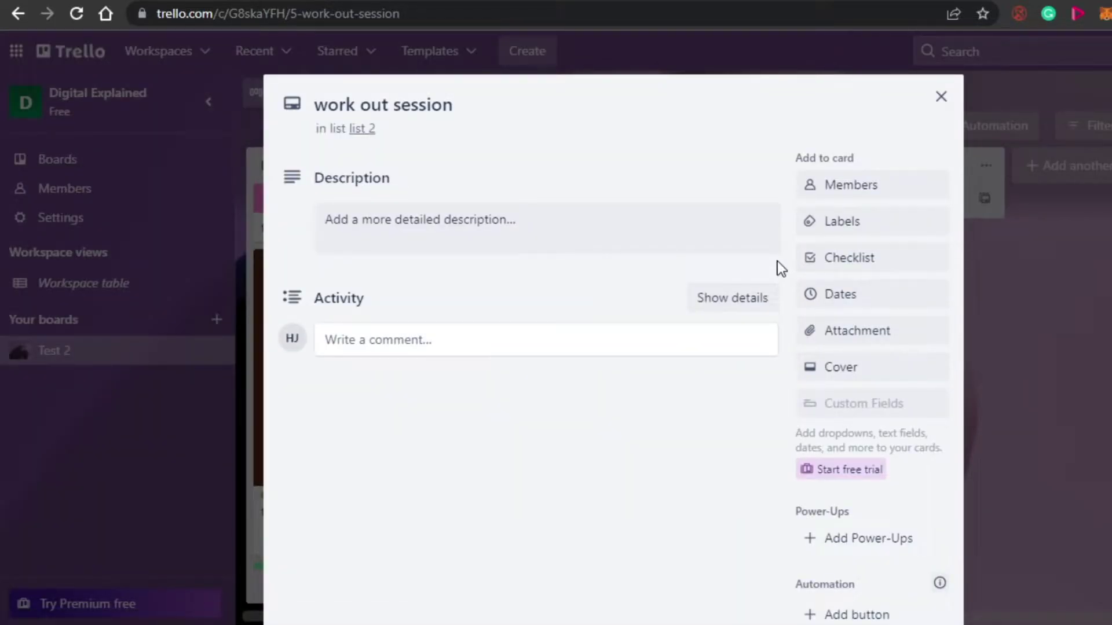
{"action": "left_click", "coordinate": [833, 296]}
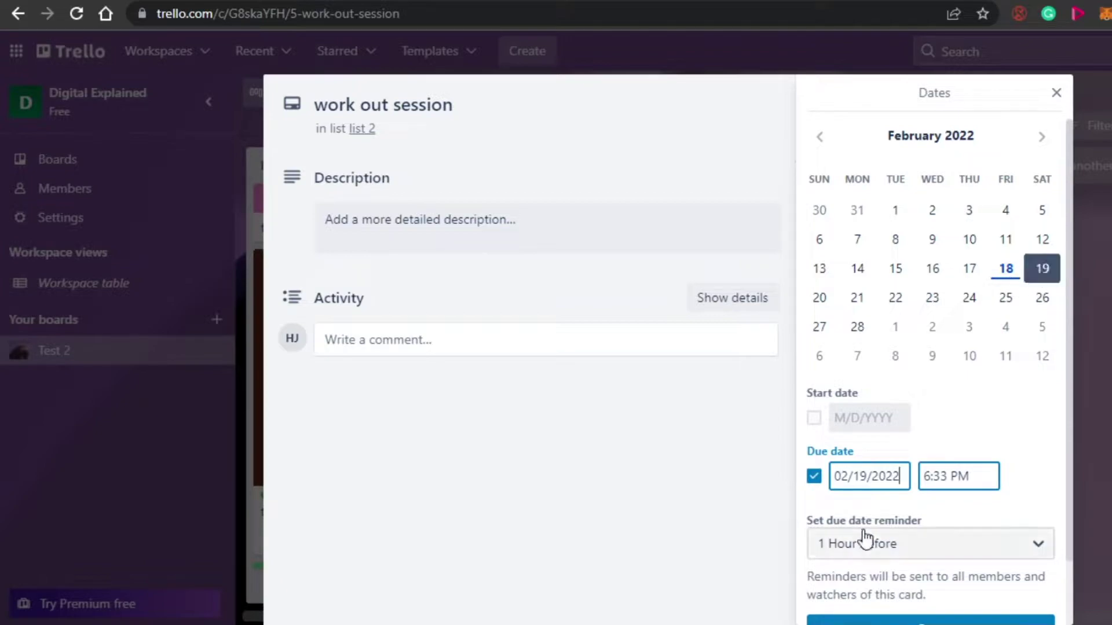
{"action": "left_click", "coordinate": [927, 477]}
{"action": "left_click", "coordinate": [976, 479]}
{"action": "key", "text": "BackSpace"}
{"action": "key", "text": "BackSpace"}
{"action": "key", "text": "BackSpace"}
{"action": "key", "text": "BackSpace"}
{"action": "key", "text": "BackSpace"}
{"action": "key", "text": "BackSpace"}
{"action": "key", "text": "BackSpace"}
{"action": "type", "text": "8.am"}
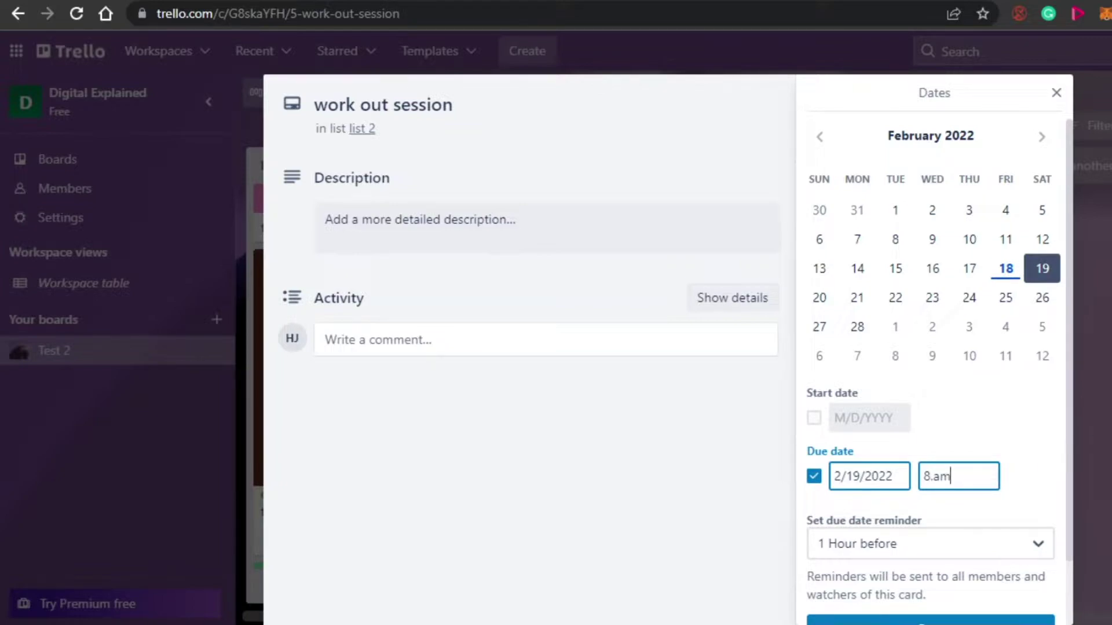
{"action": "scroll", "coordinate": [871, 480], "scroll_direction": "down", "scroll_amount": 5}
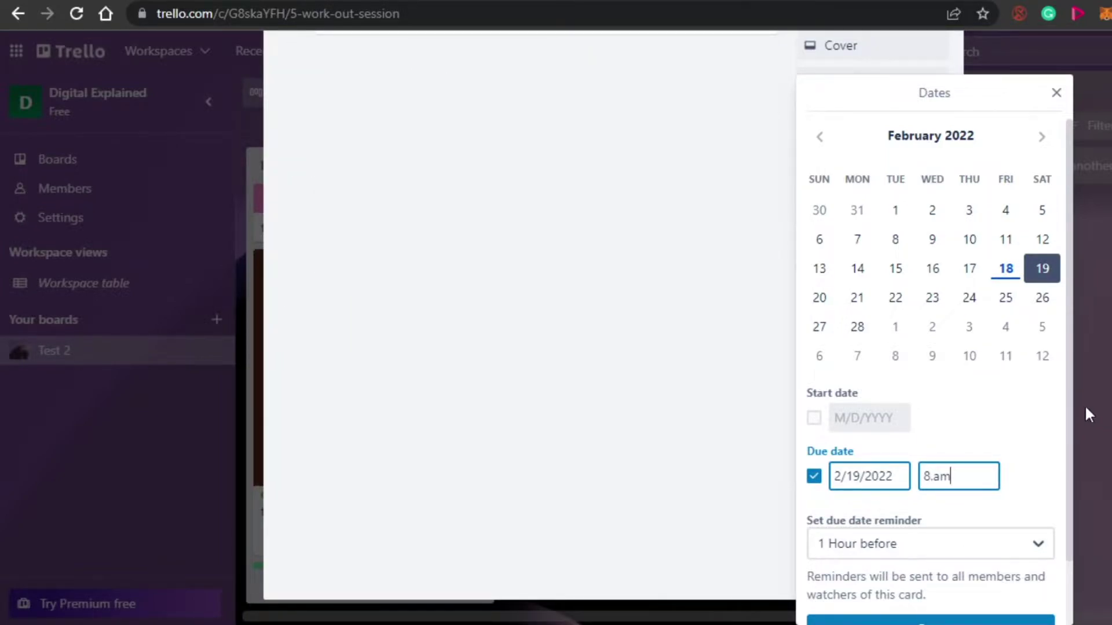
{"action": "left_click", "coordinate": [1070, 403]}
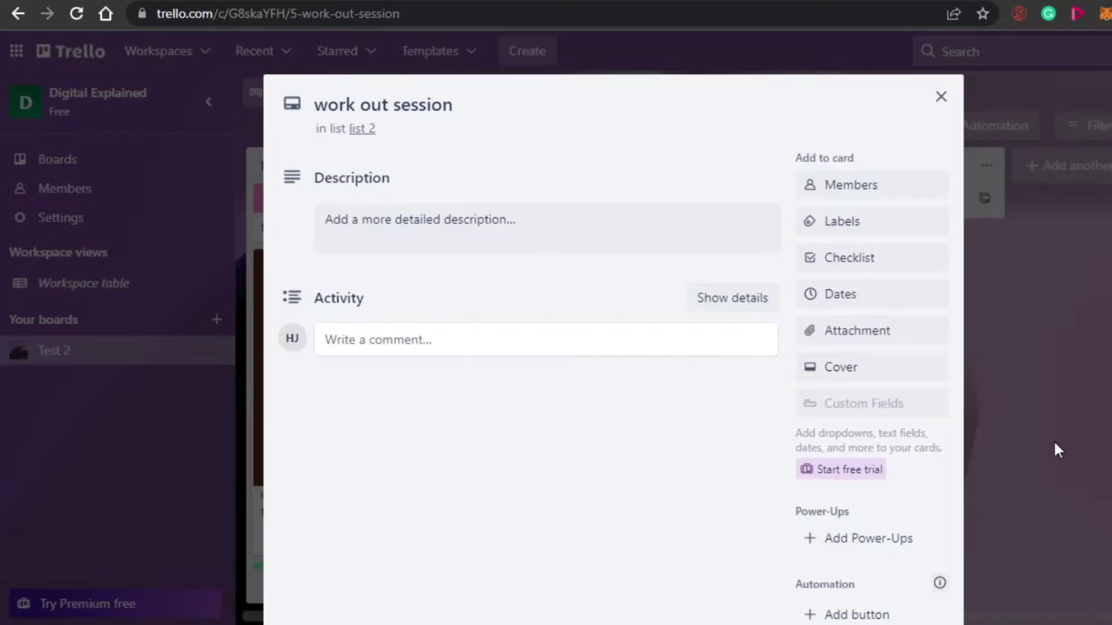
{"action": "left_click", "coordinate": [940, 96]}
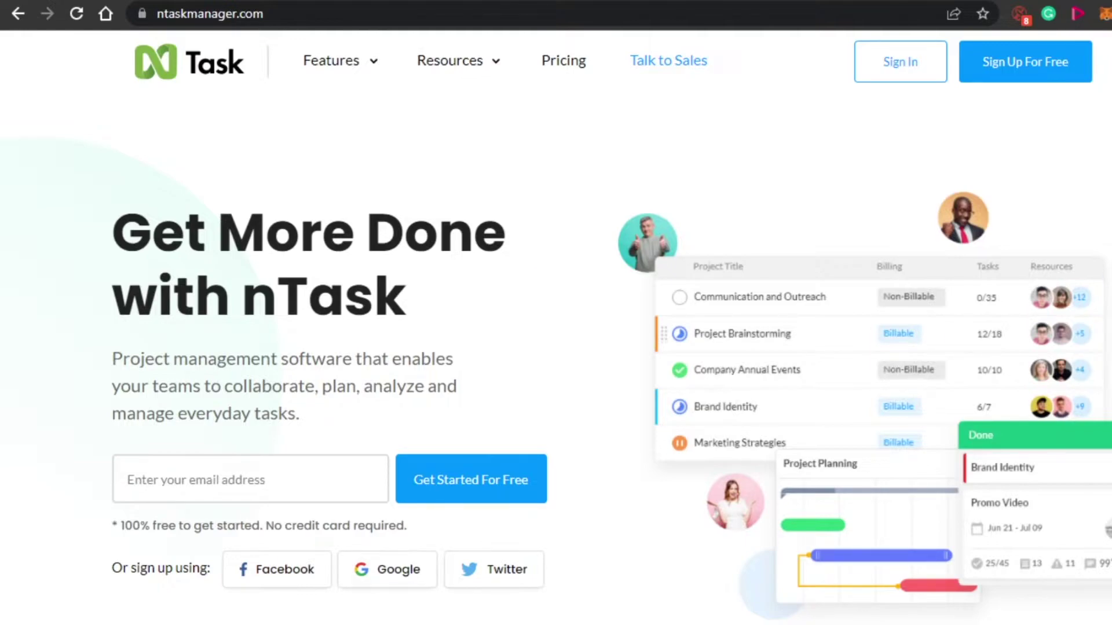
Examine the project planning, Kanban board and Gantt chart sections of the nTask homepage and its overview of features
{"action": "scroll", "coordinate": [557, 348], "scroll_direction": "down", "scroll_amount": 10}
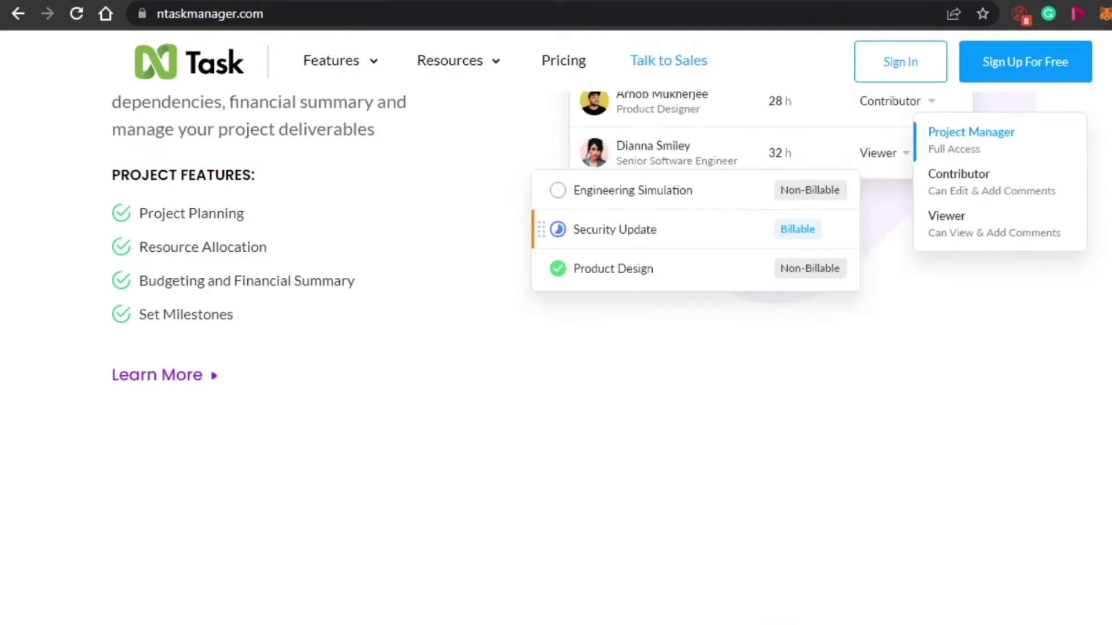
{"action": "scroll", "coordinate": [556, 348], "scroll_direction": "down", "scroll_amount": 4}
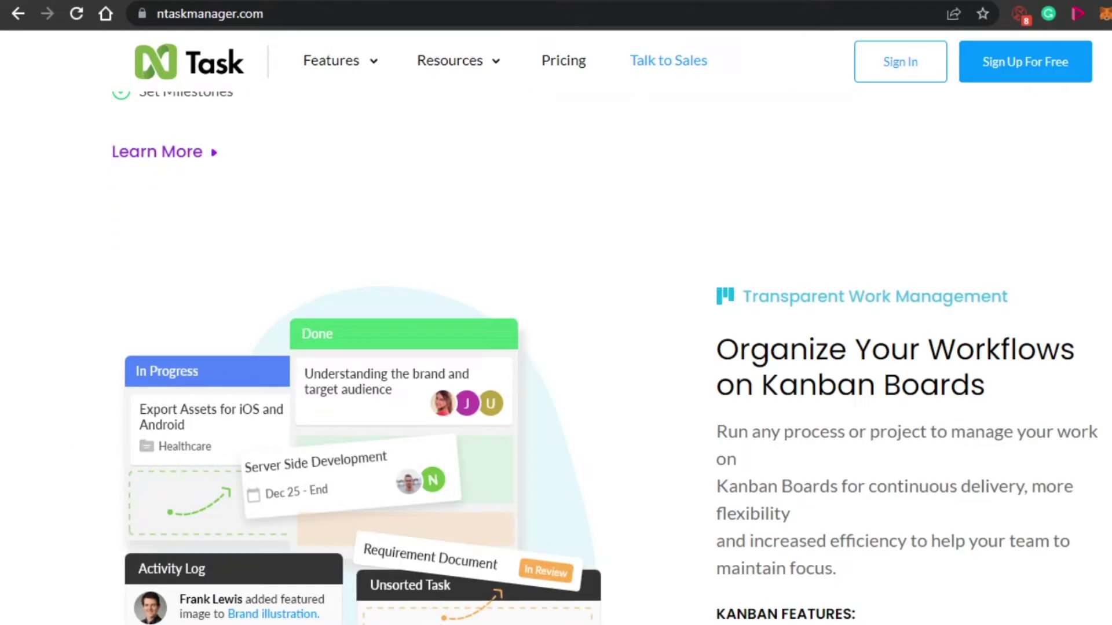
{"action": "scroll", "coordinate": [557, 348], "scroll_direction": "up", "scroll_amount": 10}
{"action": "scroll", "coordinate": [556, 347], "scroll_direction": "down", "scroll_amount": 13}
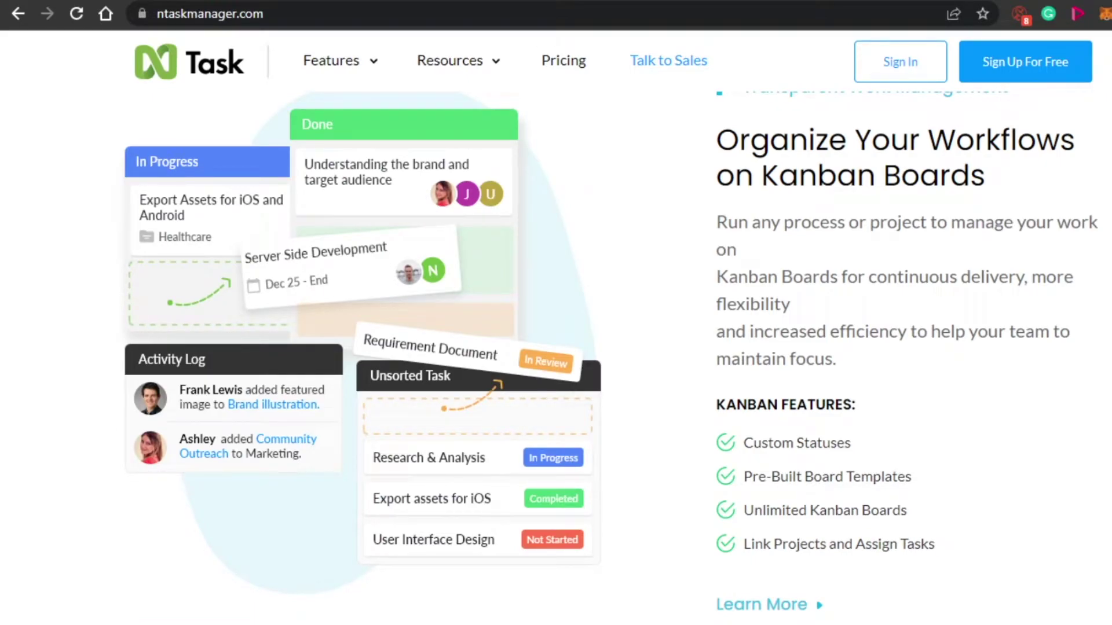
{"action": "scroll", "coordinate": [556, 348], "scroll_direction": "down", "scroll_amount": 4}
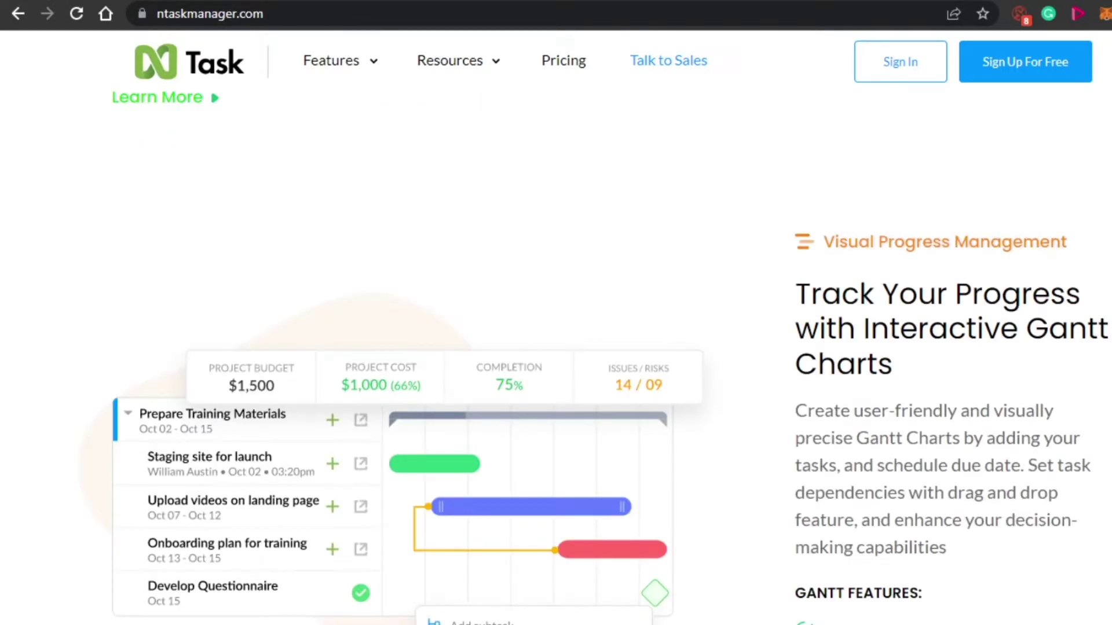
{"action": "scroll", "coordinate": [538, 78], "scroll_direction": "up", "scroll_amount": 15}
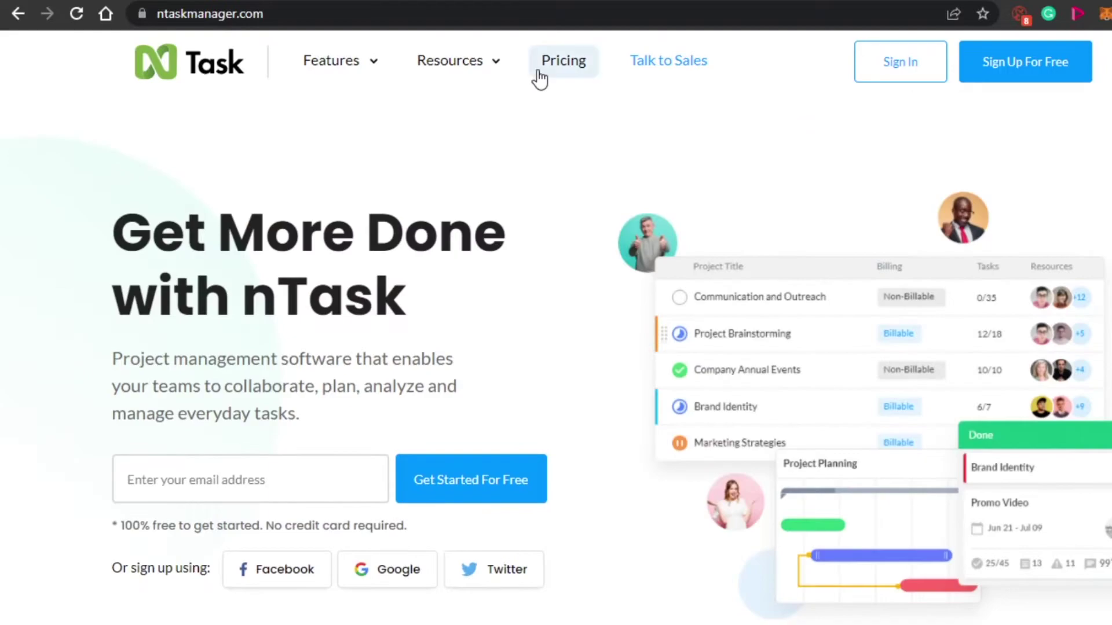
{"action": "mouse_move", "coordinate": [362, 73]}
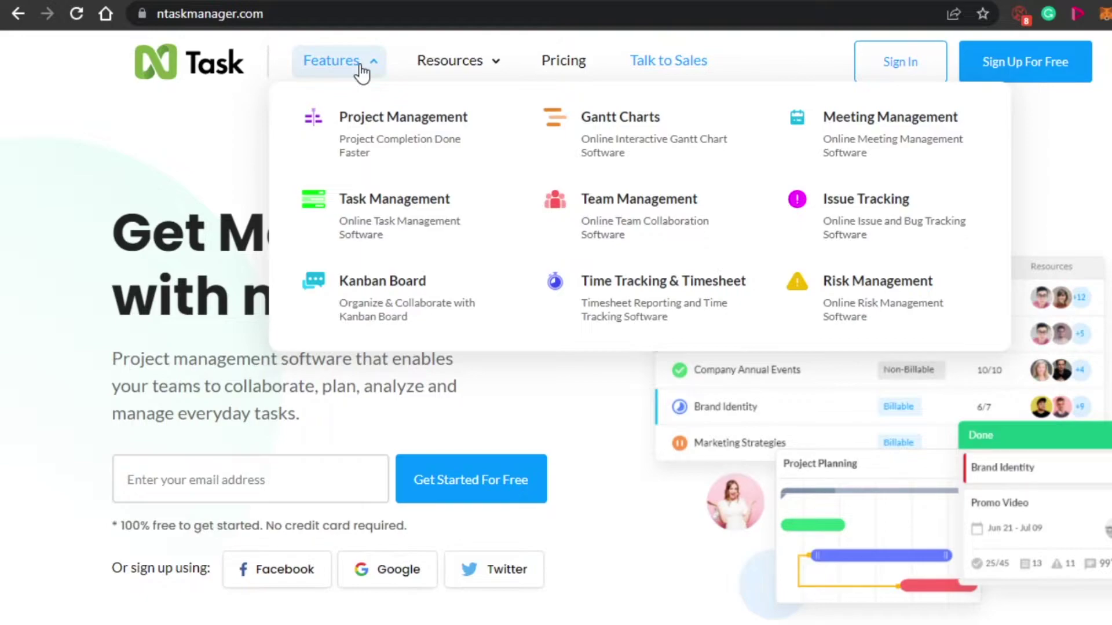
{"action": "left_click", "coordinate": [390, 212]}
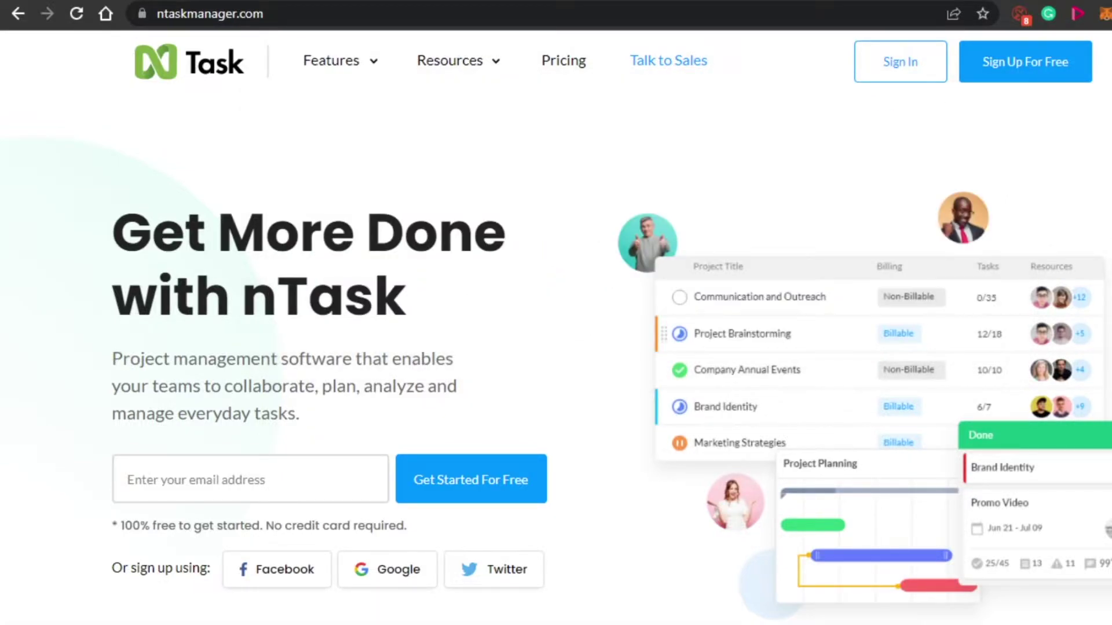
Review the whole nTask homepage, including the Gantt chart, meeting management, media mentions and additional feature sections
{"action": "scroll", "coordinate": [556, 348], "scroll_direction": "down", "scroll_amount": 20}
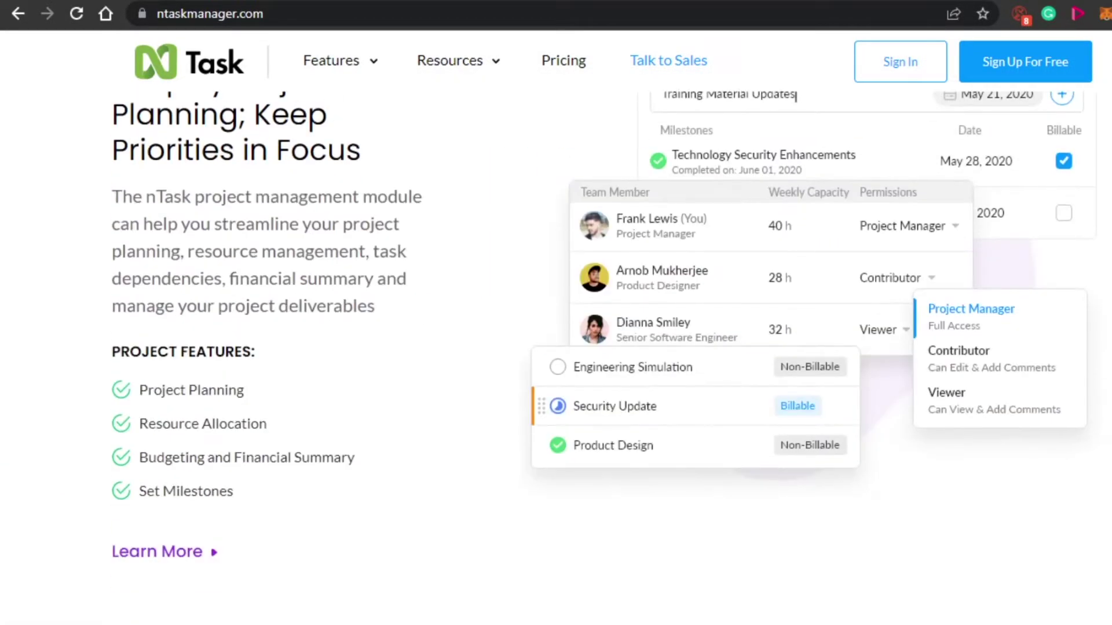
{"action": "scroll", "coordinate": [556, 347], "scroll_direction": "down", "scroll_amount": 15}
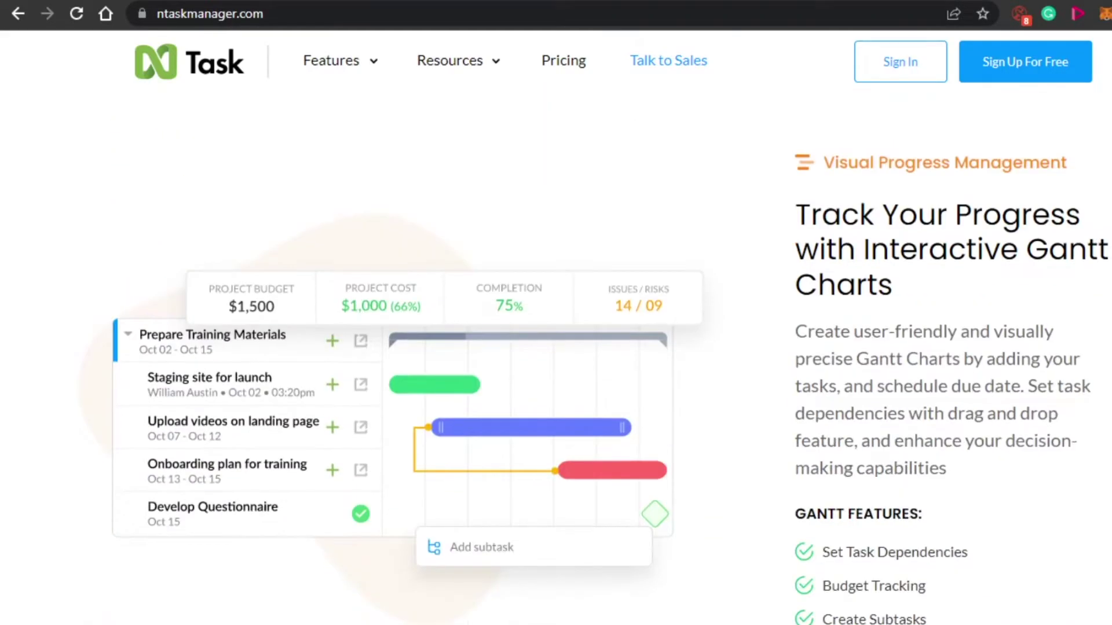
{"action": "scroll", "coordinate": [556, 347], "scroll_direction": "down", "scroll_amount": 8}
{"action": "scroll", "coordinate": [556, 347], "scroll_direction": "up", "scroll_amount": 7}
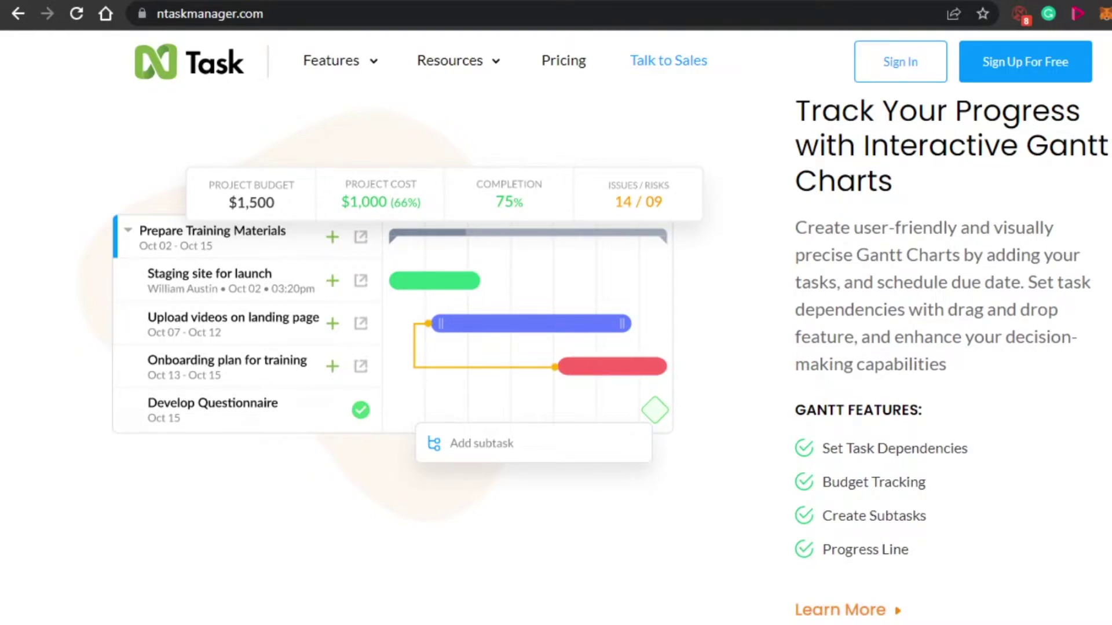
{"action": "scroll", "coordinate": [556, 348], "scroll_direction": "down", "scroll_amount": 1}
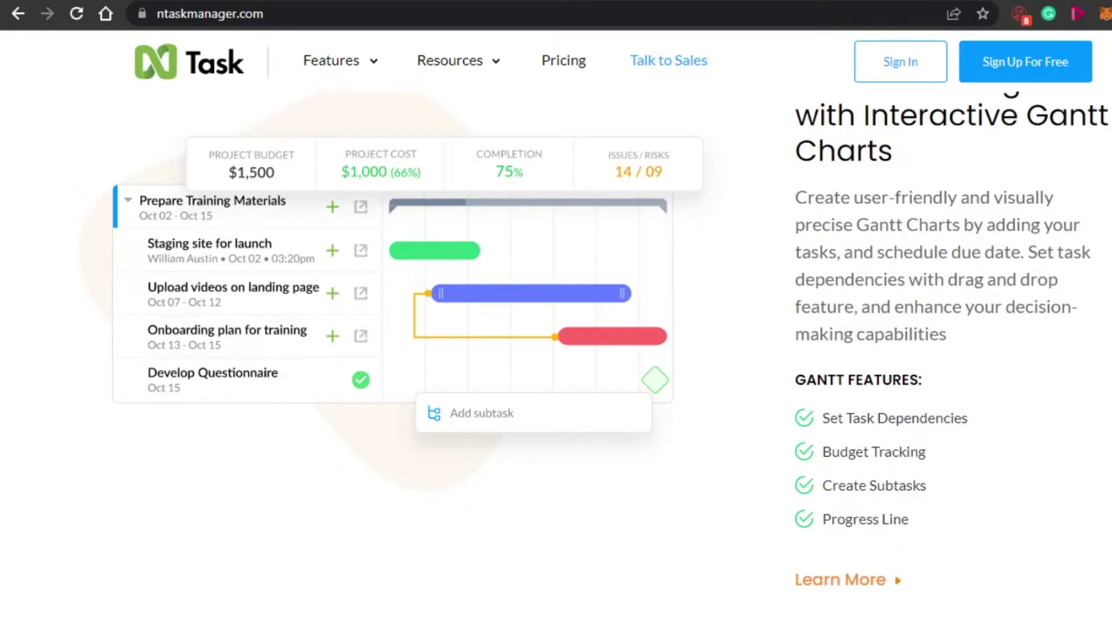
{"action": "scroll", "coordinate": [556, 348], "scroll_direction": "down", "scroll_amount": 10}
{"action": "scroll", "coordinate": [557, 347], "scroll_direction": "up", "scroll_amount": 2}
{"action": "scroll", "coordinate": [556, 348], "scroll_direction": "down", "scroll_amount": 15}
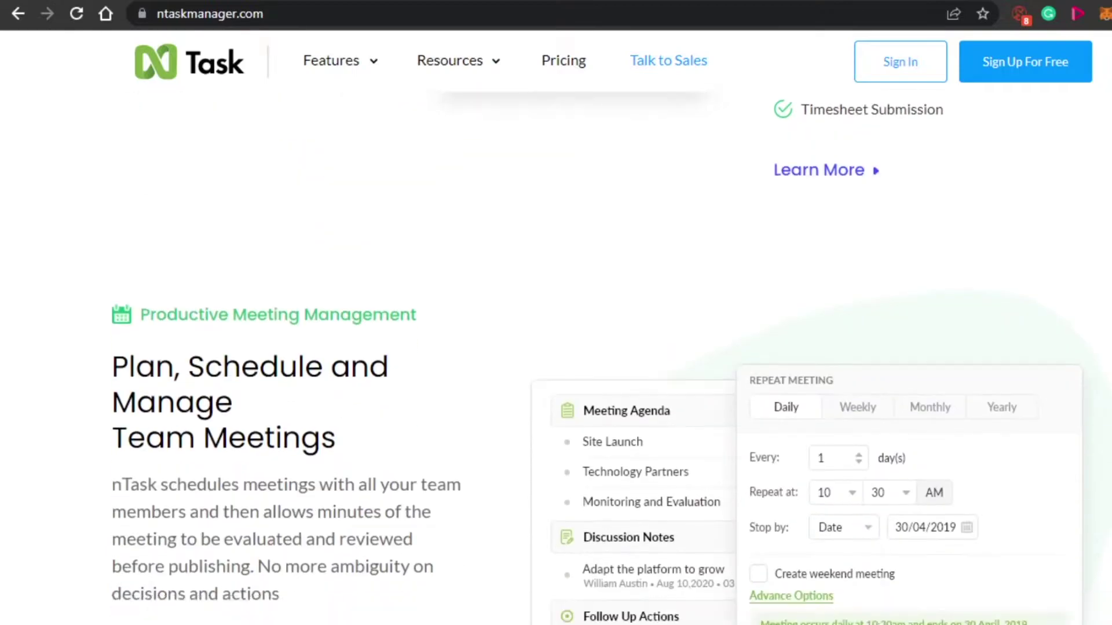
{"action": "scroll", "coordinate": [555, 348], "scroll_direction": "down", "scroll_amount": 5}
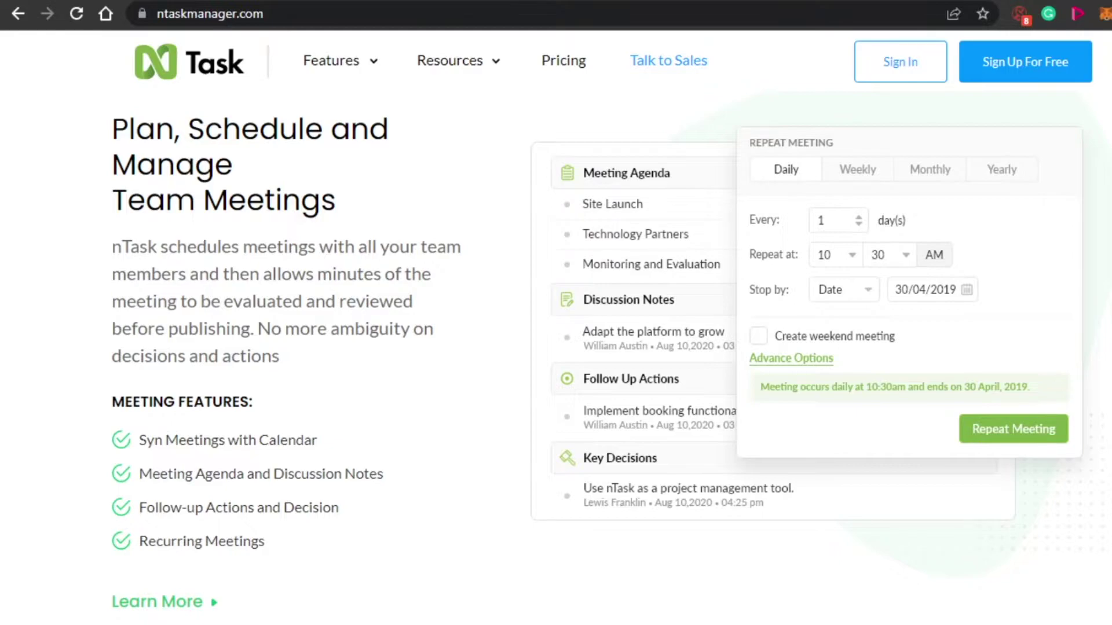
{"action": "scroll", "coordinate": [606, 358], "scroll_direction": "down", "scroll_amount": 10}
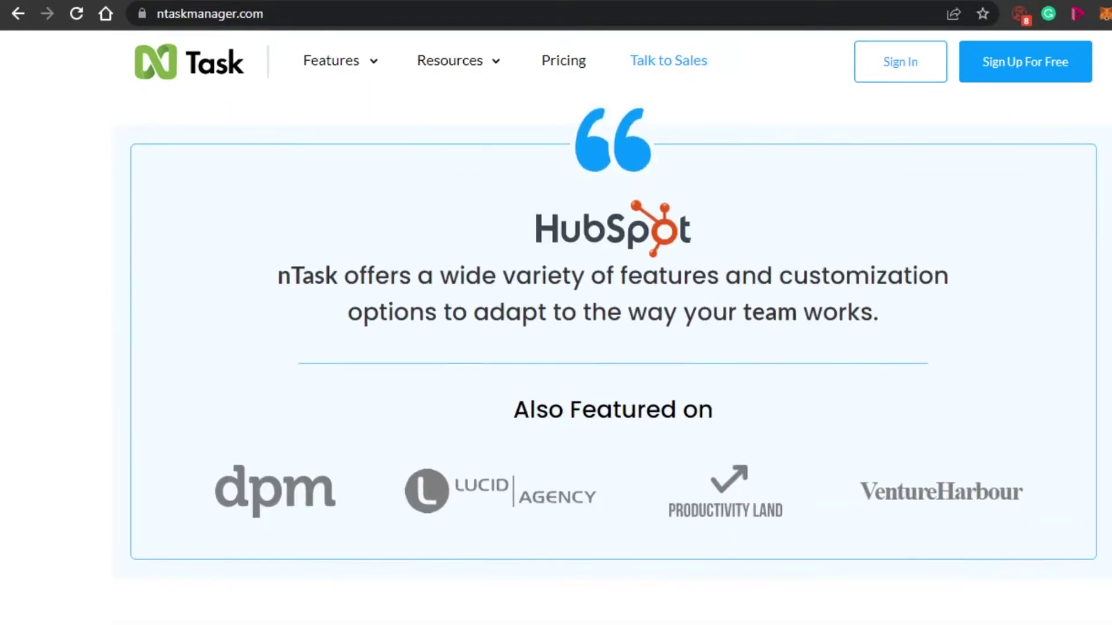
{"action": "scroll", "coordinate": [604, 358], "scroll_direction": "down", "scroll_amount": 5}
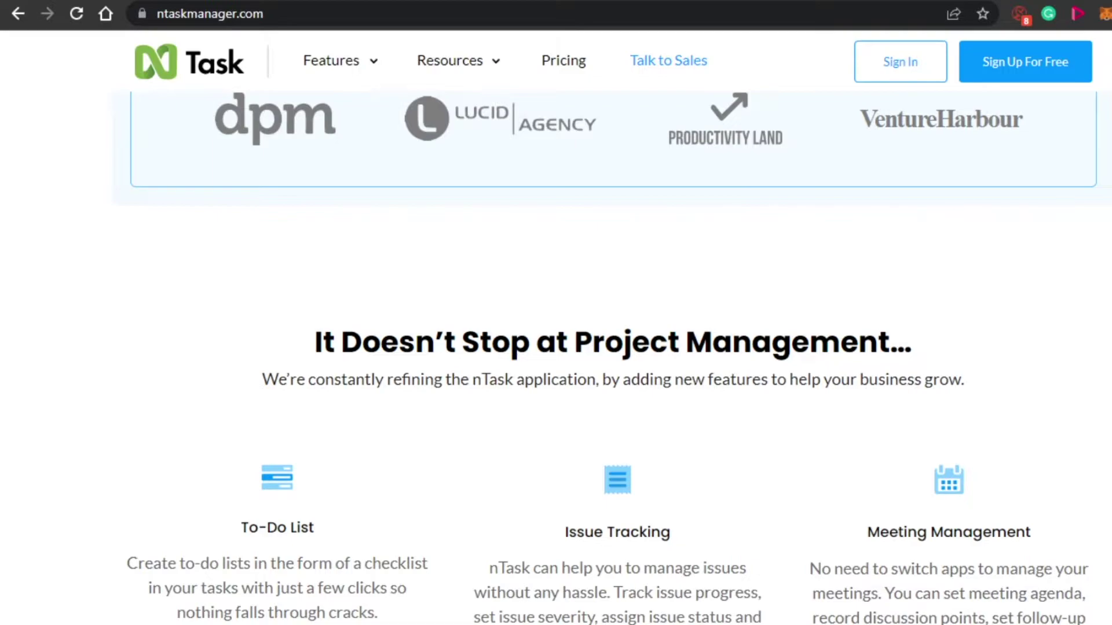
{"action": "scroll", "coordinate": [612, 348], "scroll_direction": "down", "scroll_amount": 2}
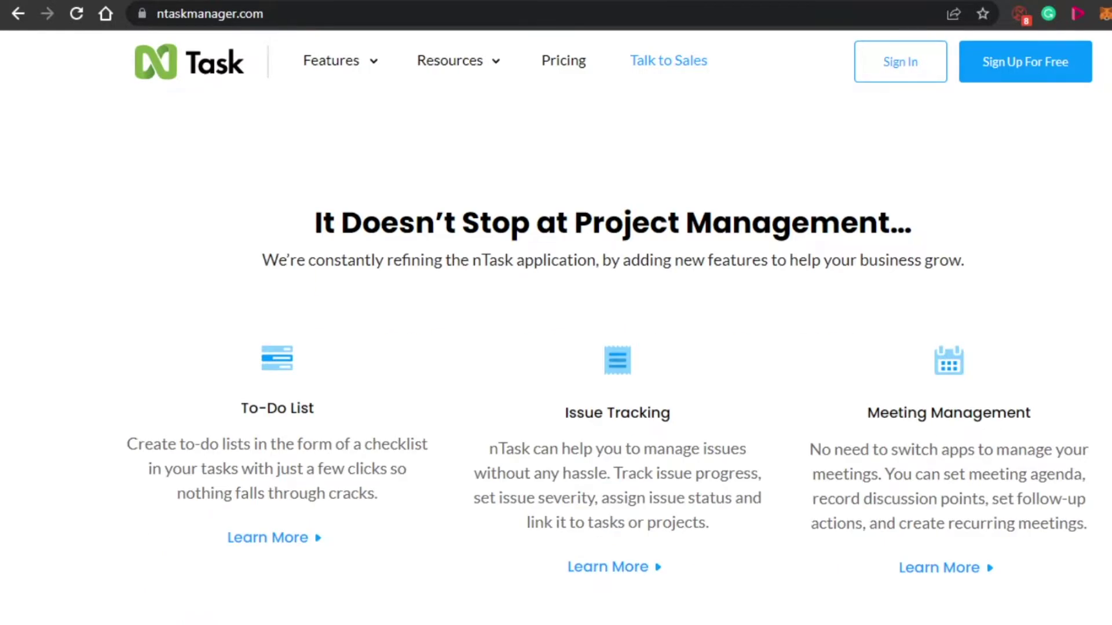
{"action": "scroll", "coordinate": [556, 347], "scroll_direction": "up", "scroll_amount": 4}
{"action": "scroll", "coordinate": [556, 347], "scroll_direction": "down", "scroll_amount": 15}
{"action": "scroll", "coordinate": [556, 348], "scroll_direction": "up", "scroll_amount": 6}
{"action": "scroll", "coordinate": [557, 348], "scroll_direction": "up", "scroll_amount": 20}
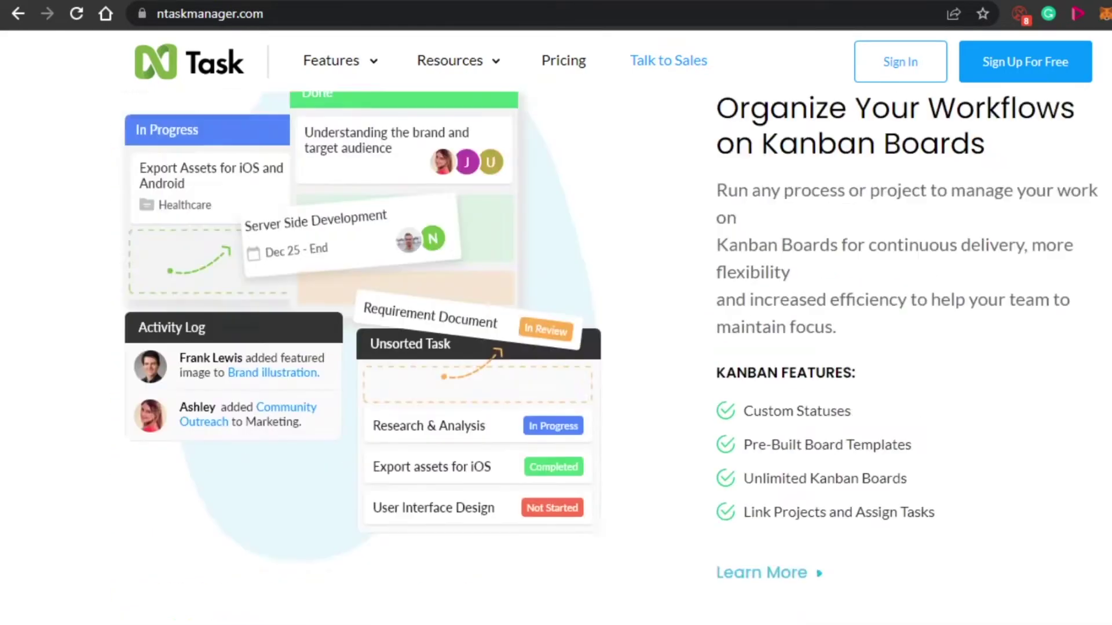
{"action": "scroll", "coordinate": [556, 347], "scroll_direction": "up", "scroll_amount": 20}
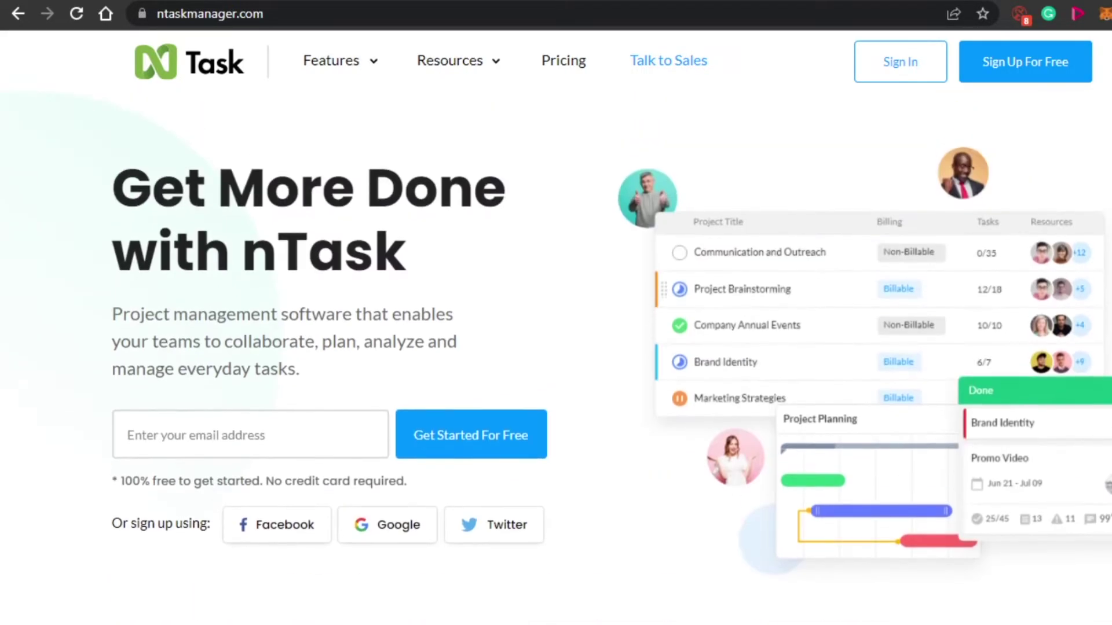
{"action": "scroll", "coordinate": [556, 347], "scroll_direction": "down", "scroll_amount": 20}
{"action": "scroll", "coordinate": [557, 347], "scroll_direction": "up", "scroll_amount": 20}
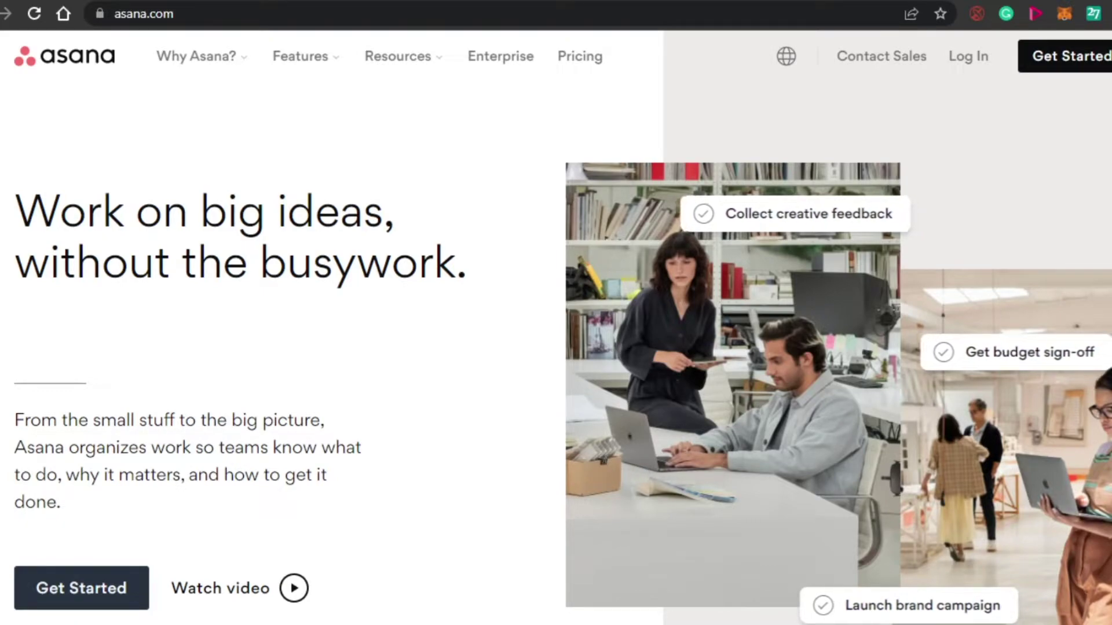
Examine the project management section of the Asana homepage, covering its list view, boards and timeline
{"action": "scroll", "coordinate": [556, 325], "scroll_direction": "down", "scroll_amount": 12}
{"action": "scroll", "coordinate": [903, 347], "scroll_direction": "down", "scroll_amount": 9}
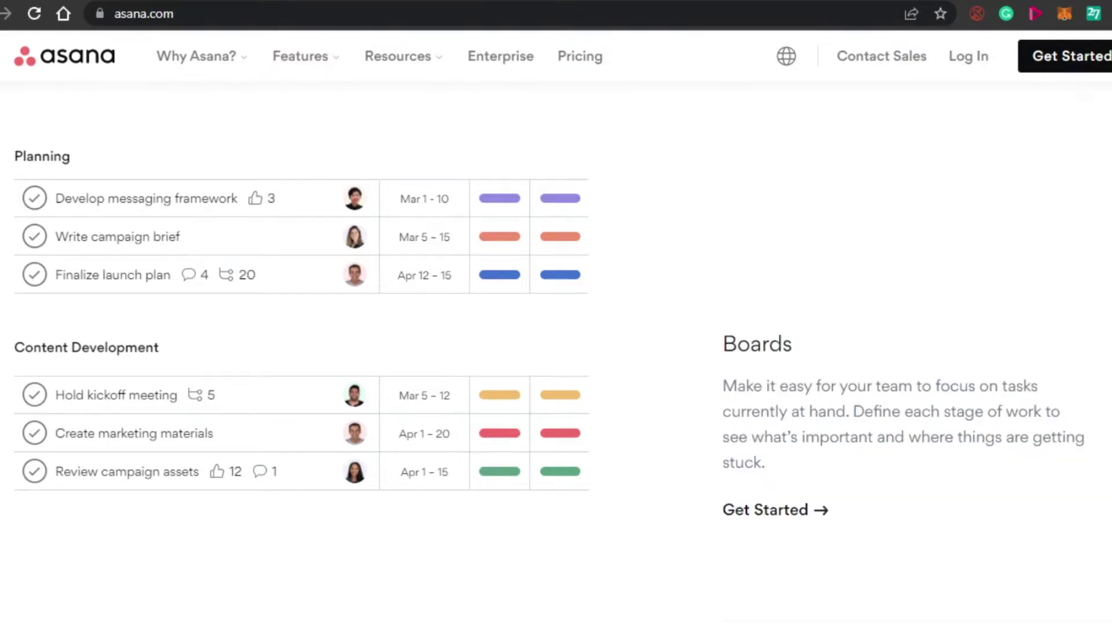
{"action": "scroll", "coordinate": [557, 324], "scroll_direction": "down", "scroll_amount": 2}
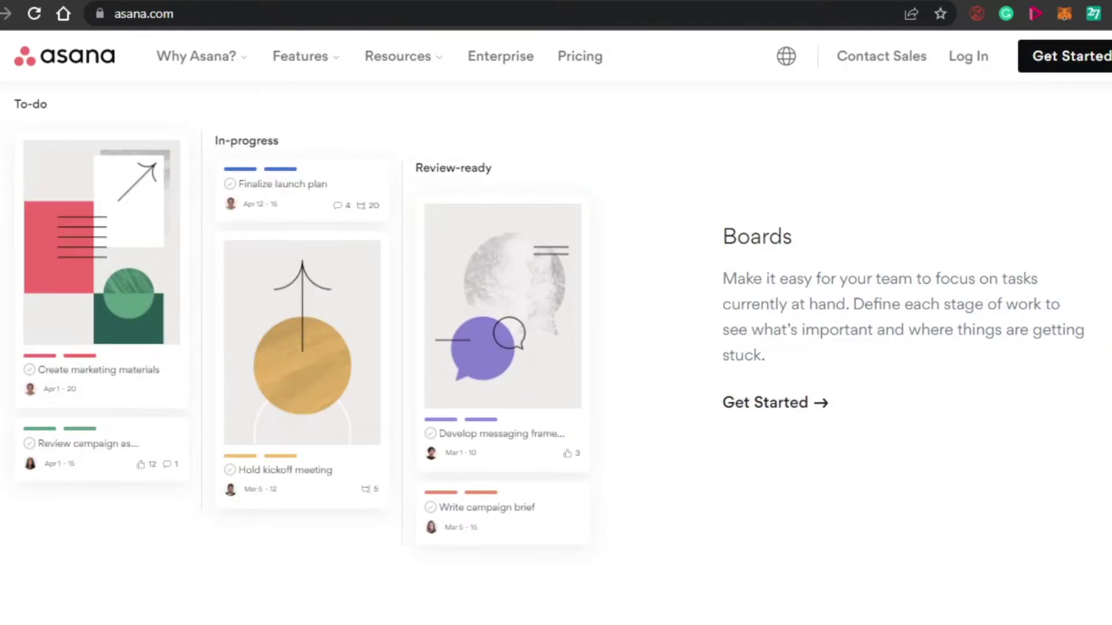
{"action": "scroll", "coordinate": [556, 347], "scroll_direction": "up", "scroll_amount": 5}
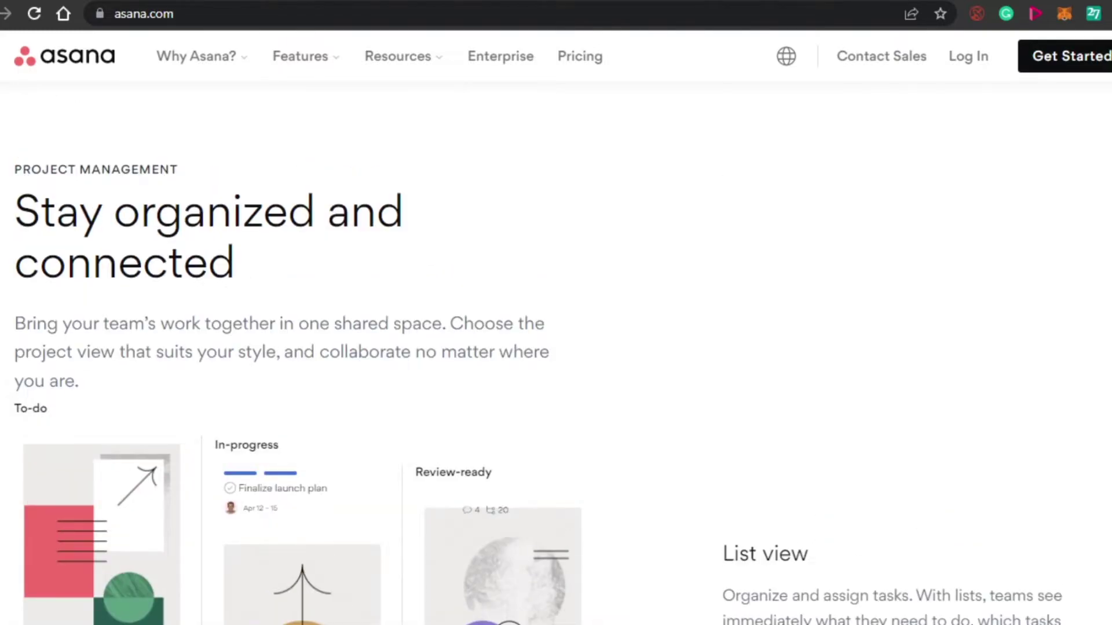
{"action": "scroll", "coordinate": [556, 347], "scroll_direction": "up", "scroll_amount": 1}
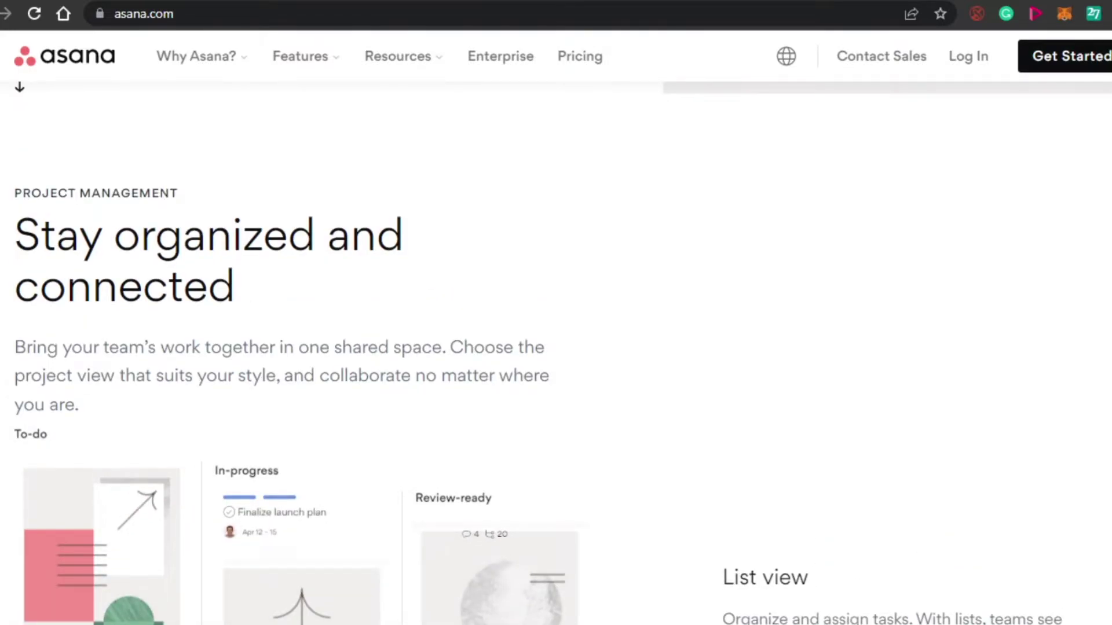
{"action": "scroll", "coordinate": [556, 347], "scroll_direction": "down", "scroll_amount": 1}
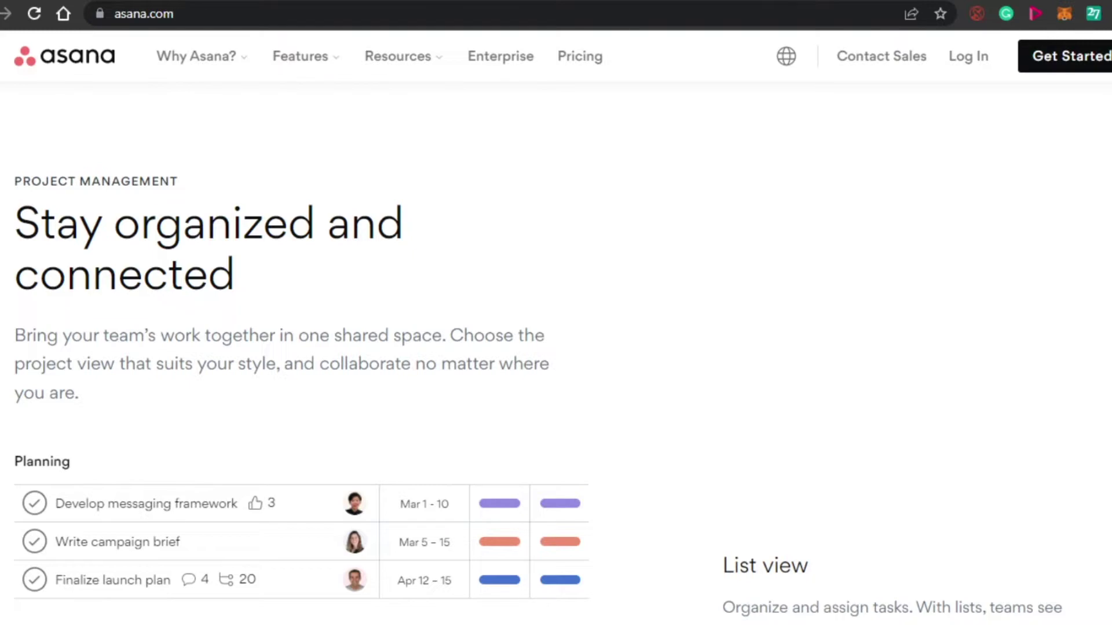
{"action": "scroll", "coordinate": [556, 348], "scroll_direction": "down", "scroll_amount": 5}
{"action": "scroll", "coordinate": [892, 389], "scroll_direction": "down", "scroll_amount": 5}
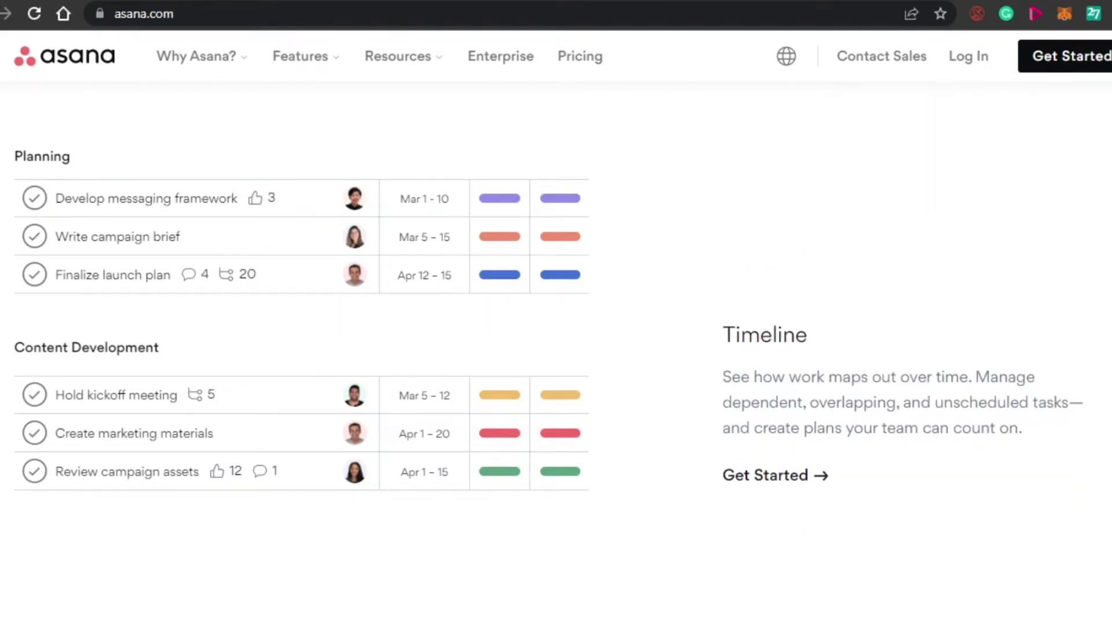
{"action": "scroll", "coordinate": [892, 388], "scroll_direction": "down", "scroll_amount": 1}
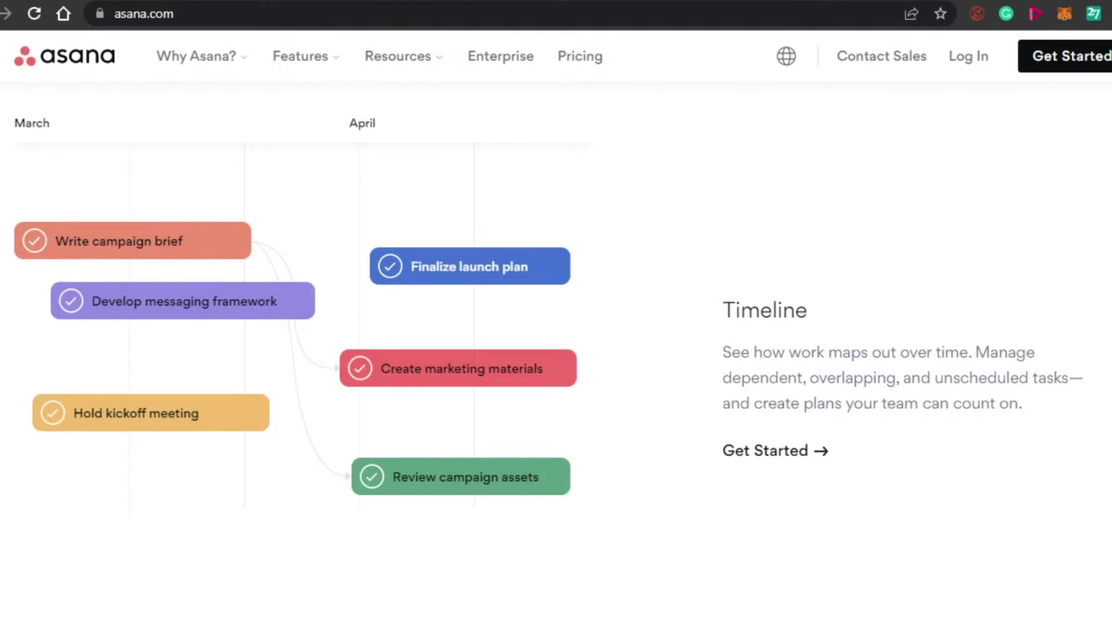
{"action": "scroll", "coordinate": [556, 312], "scroll_direction": "down", "scroll_amount": 5}
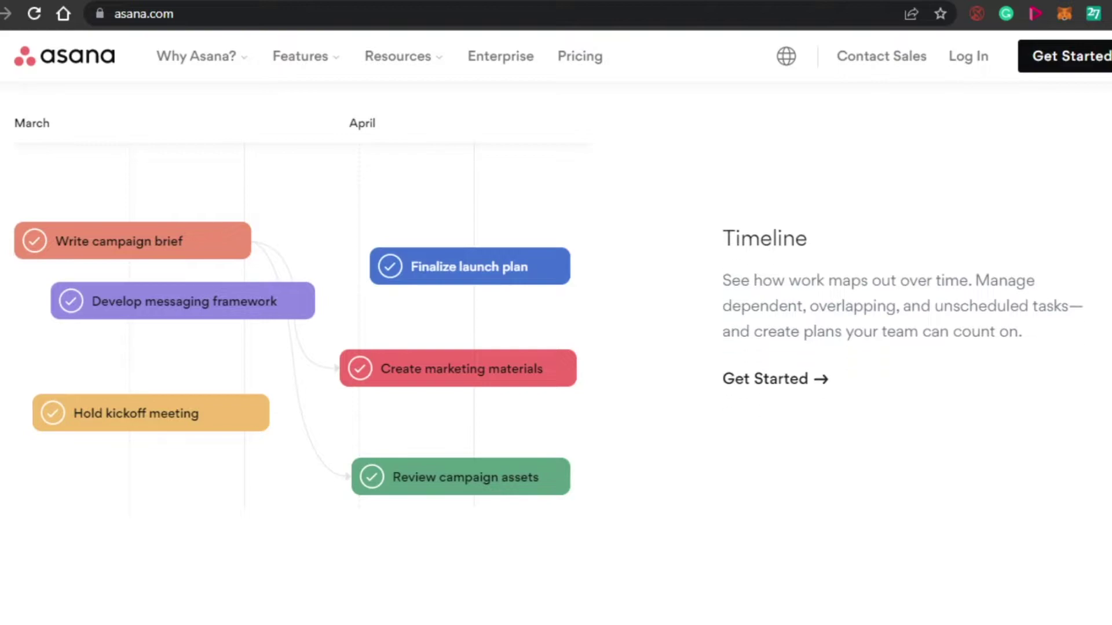
{"action": "scroll", "coordinate": [556, 313], "scroll_direction": "down", "scroll_amount": 1}
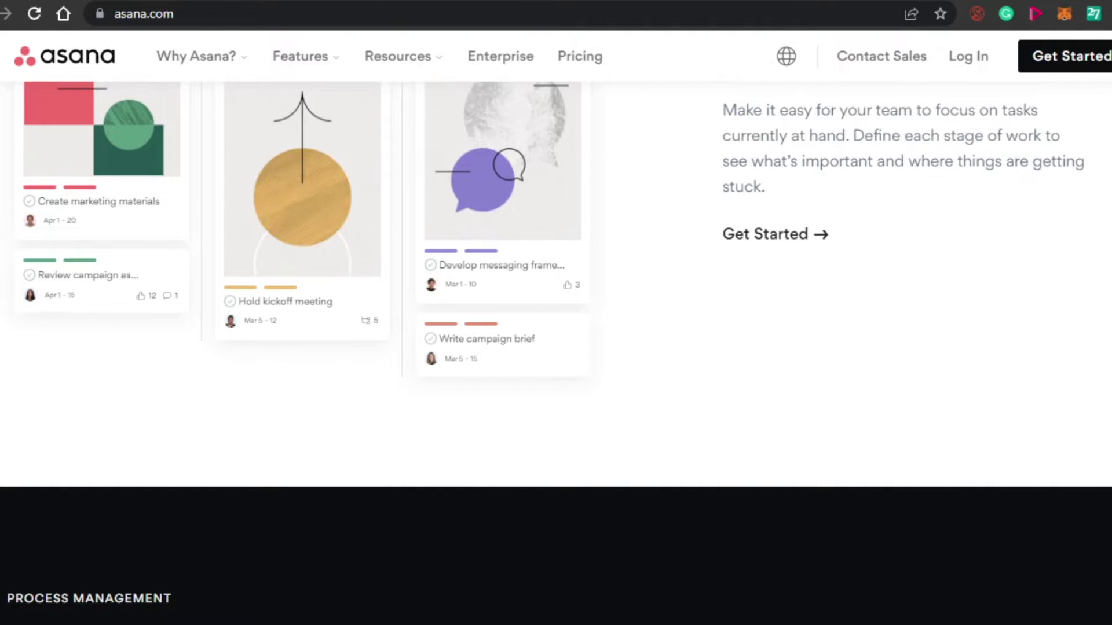
Review Asana's timeline, boards and process management sections, including routine work automation, and open the site's Features options
{"action": "scroll", "coordinate": [556, 348], "scroll_direction": "up", "scroll_amount": 15}
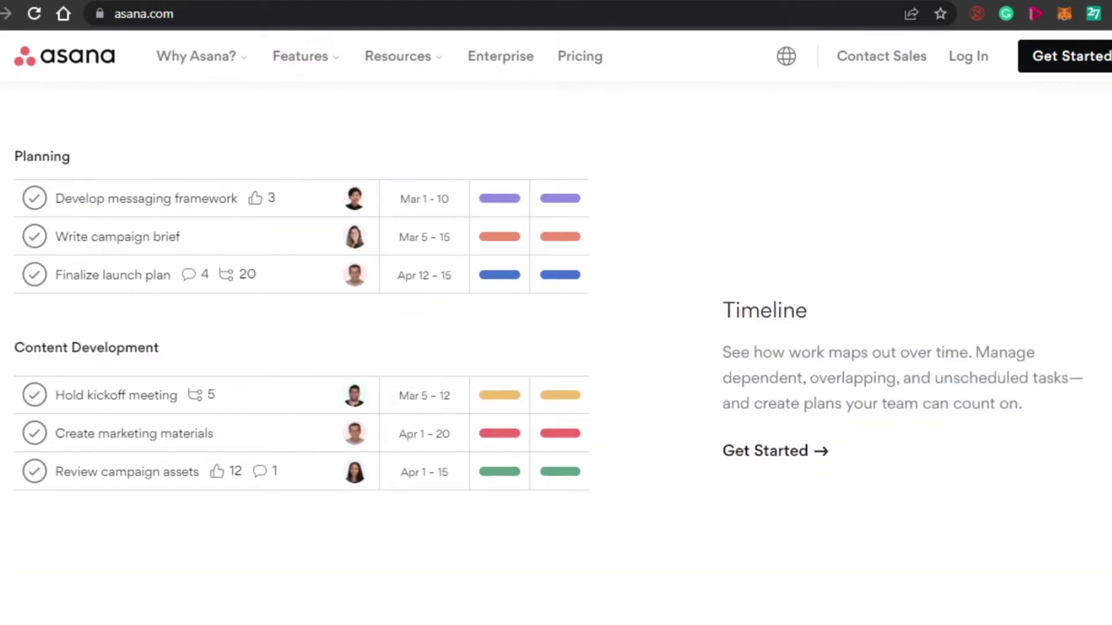
{"action": "scroll", "coordinate": [556, 348], "scroll_direction": "down", "scroll_amount": 8}
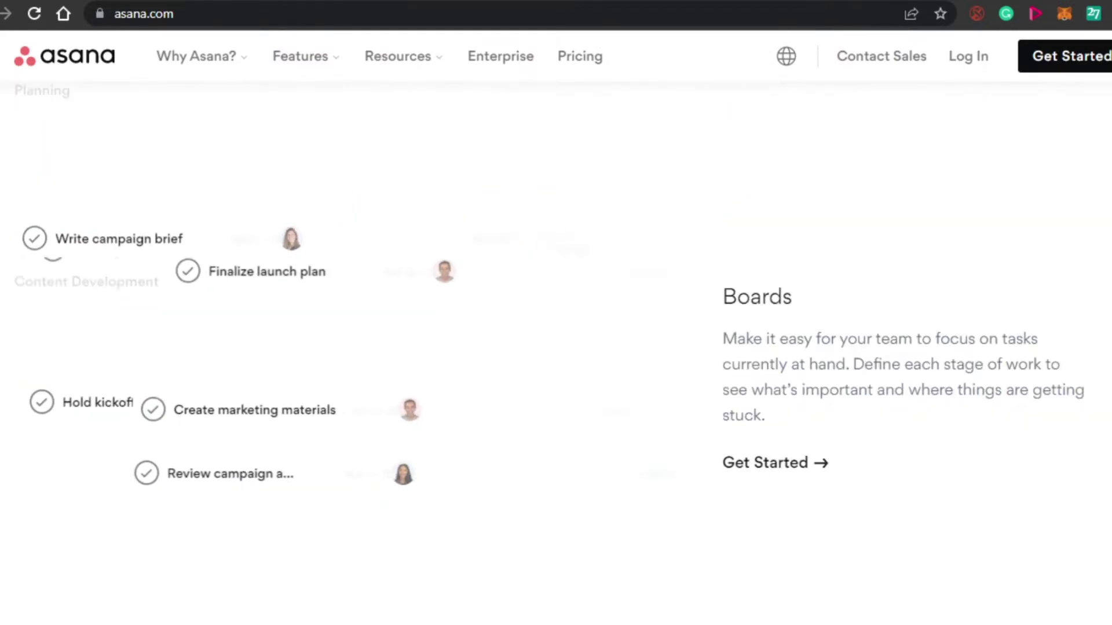
{"action": "scroll", "coordinate": [557, 348], "scroll_direction": "down", "scroll_amount": 10}
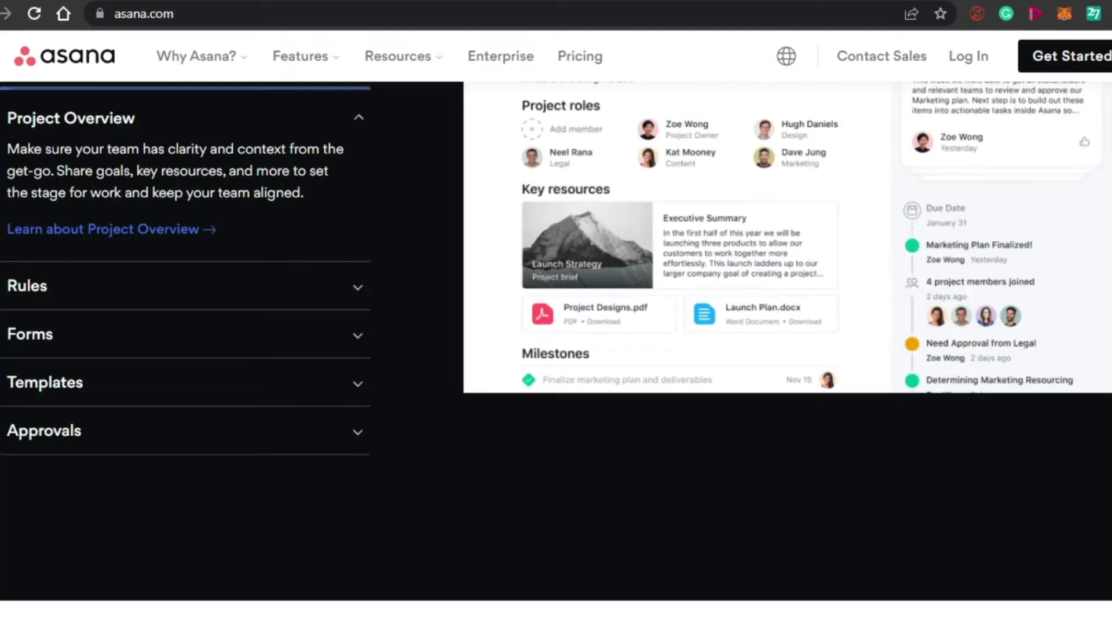
{"action": "scroll", "coordinate": [556, 348], "scroll_direction": "up", "scroll_amount": 5}
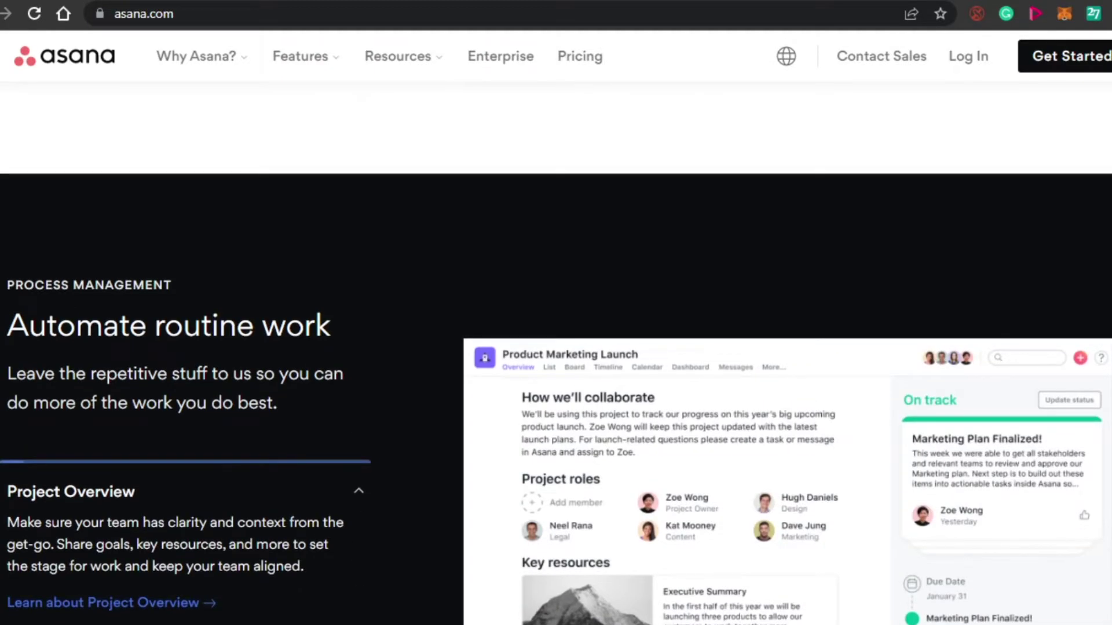
{"action": "scroll", "coordinate": [557, 348], "scroll_direction": "up", "scroll_amount": 1}
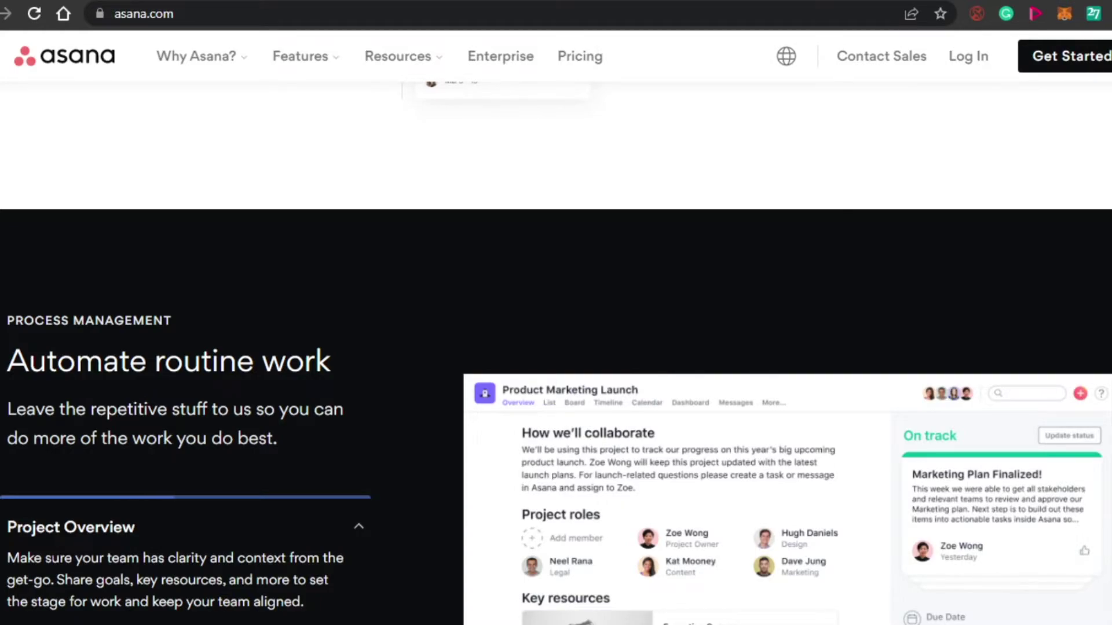
{"action": "left_click", "coordinate": [310, 63]}
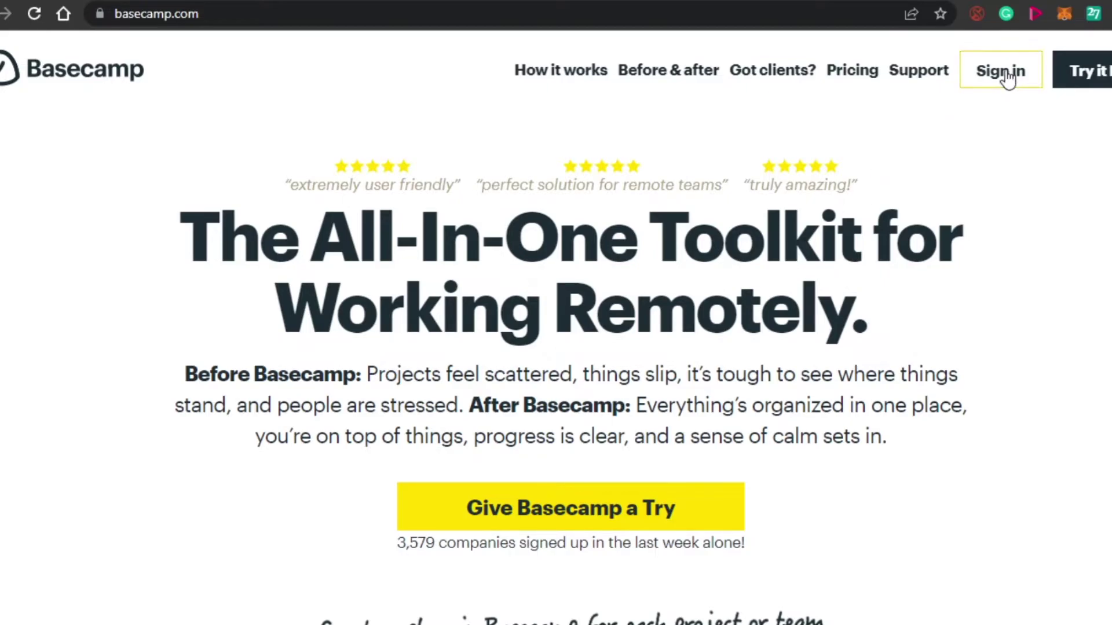
Review the Basecamp homepage, including the sample project's tools, project activity, the one-place remote work pitch and the customer testimonials
{"action": "scroll", "coordinate": [557, 347], "scroll_direction": "down", "scroll_amount": 15}
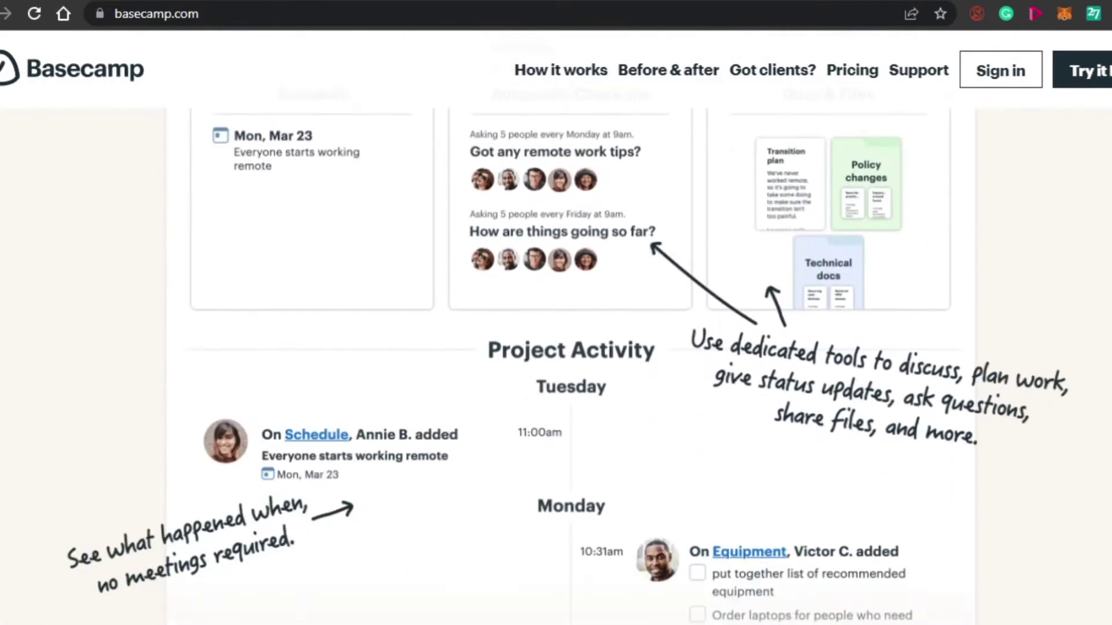
{"action": "scroll", "coordinate": [556, 323], "scroll_direction": "down", "scroll_amount": 20}
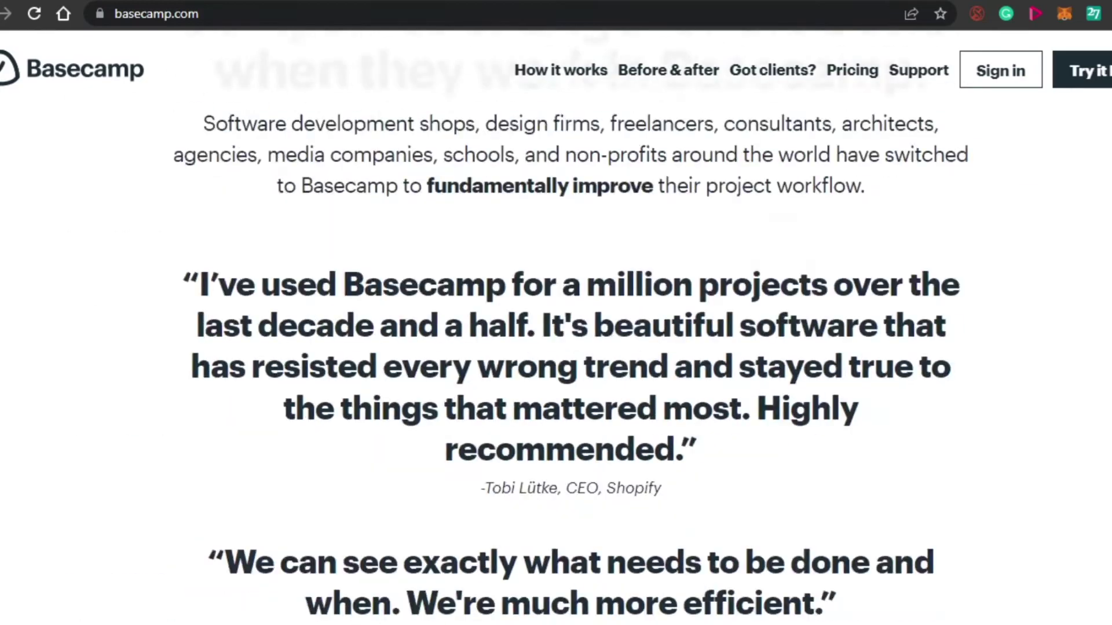
{"action": "scroll", "coordinate": [557, 323], "scroll_direction": "up", "scroll_amount": 20}
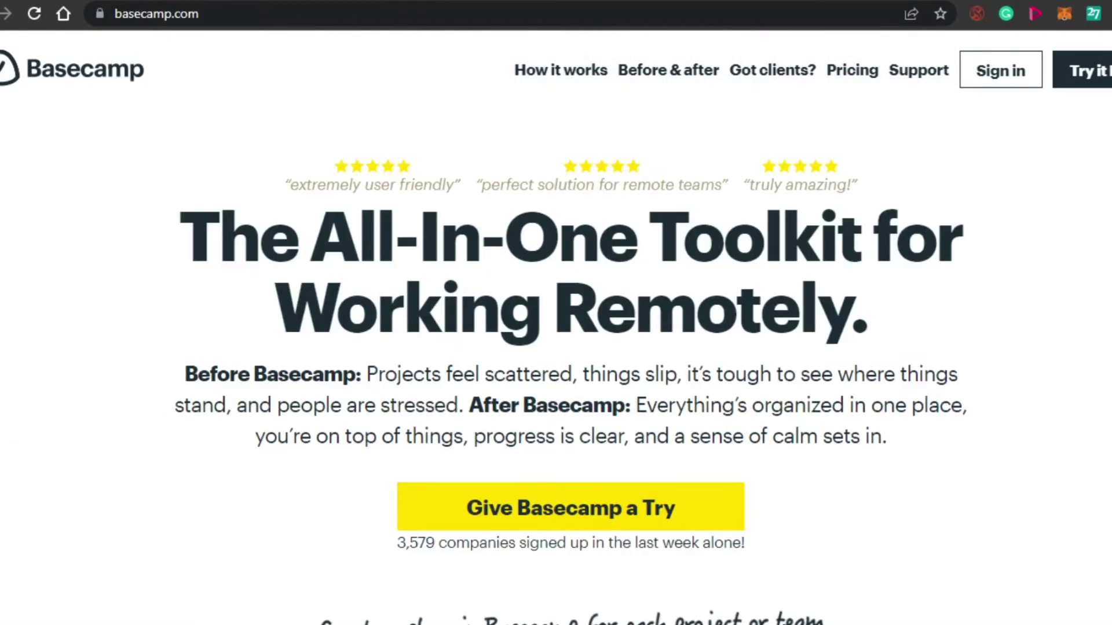
{"action": "scroll", "coordinate": [556, 324], "scroll_direction": "down", "scroll_amount": 8}
{"action": "scroll", "coordinate": [556, 324], "scroll_direction": "down", "scroll_amount": 6}
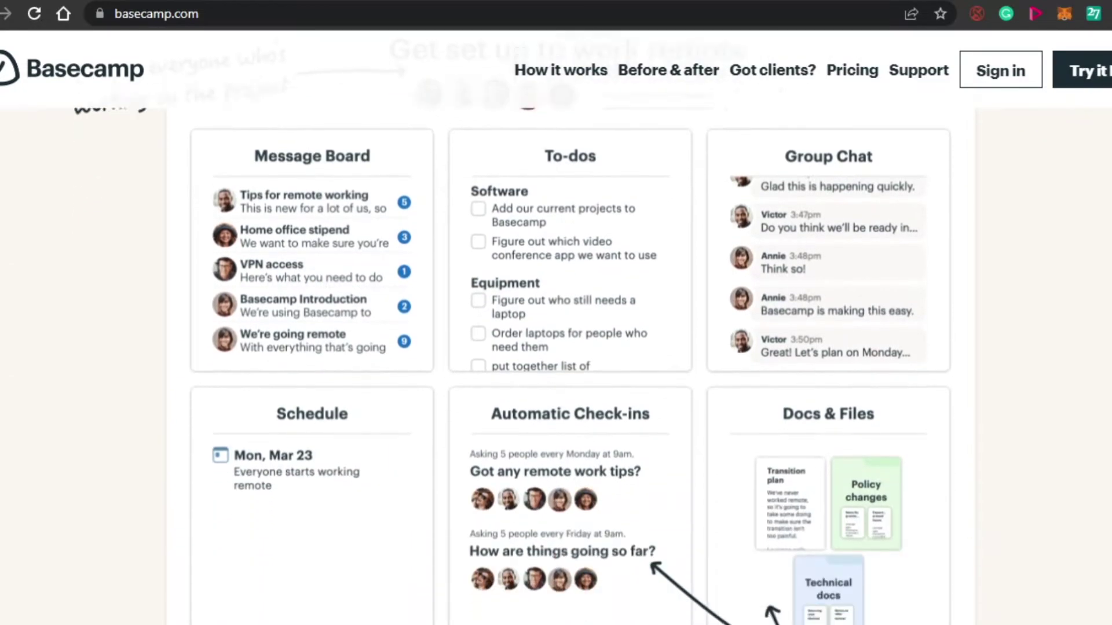
{"action": "scroll", "coordinate": [557, 324], "scroll_direction": "down", "scroll_amount": 15}
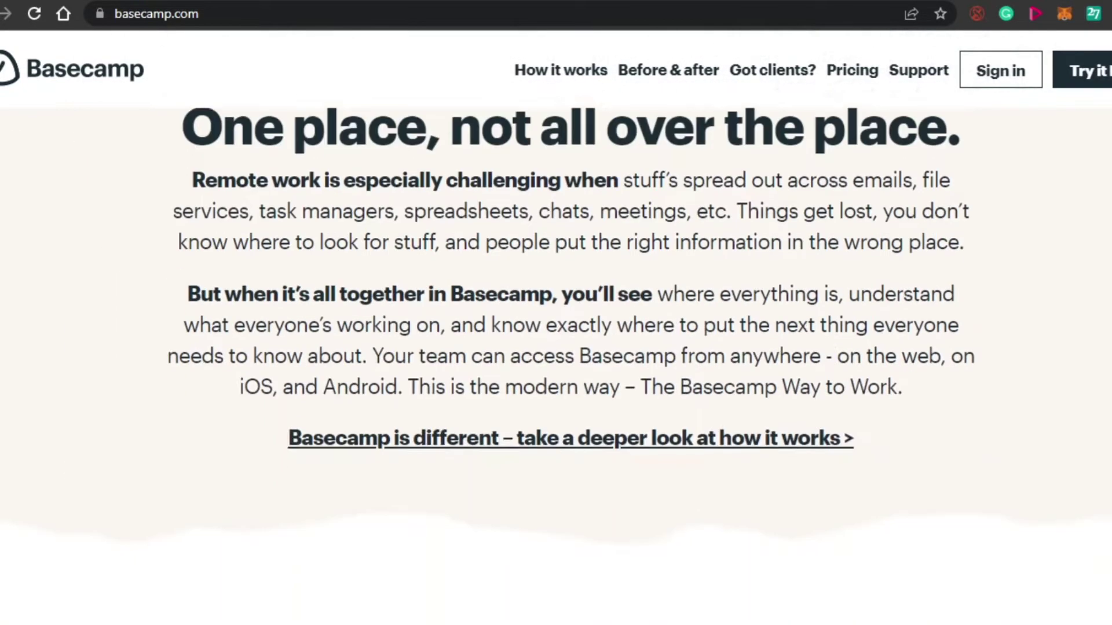
{"action": "scroll", "coordinate": [556, 324], "scroll_direction": "down", "scroll_amount": 15}
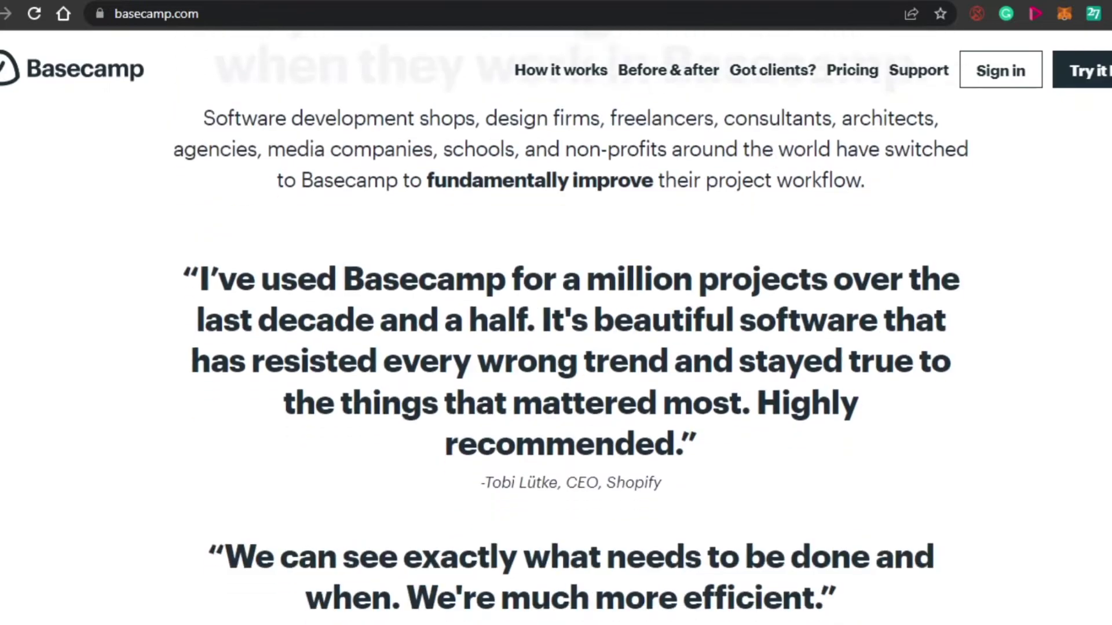
{"action": "scroll", "coordinate": [557, 324], "scroll_direction": "down", "scroll_amount": 15}
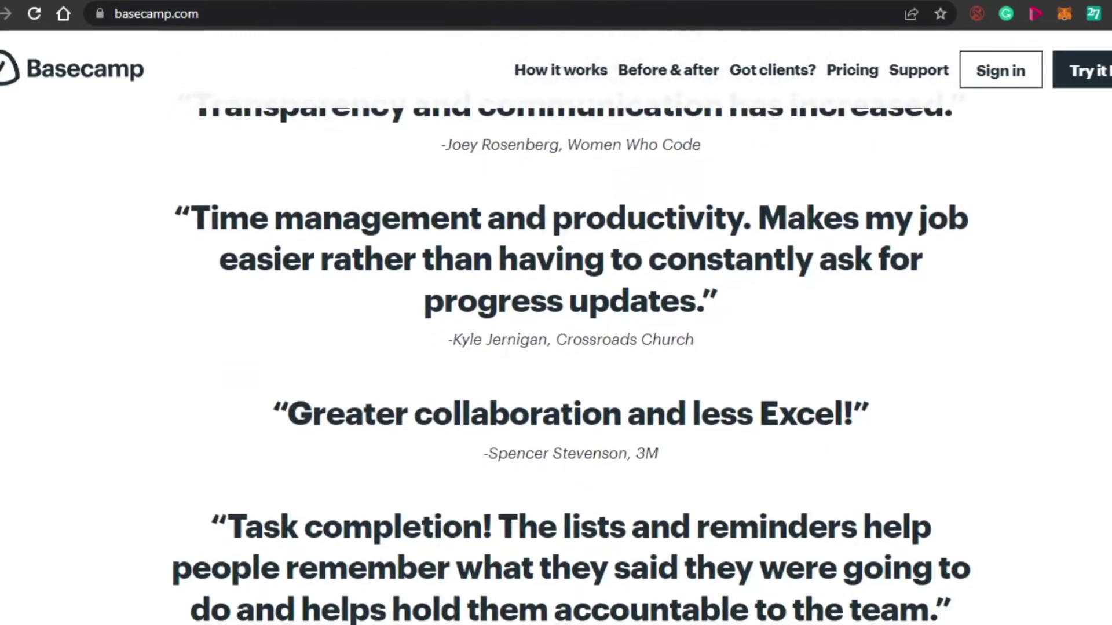
{"action": "scroll", "coordinate": [556, 324], "scroll_direction": "up", "scroll_amount": 20}
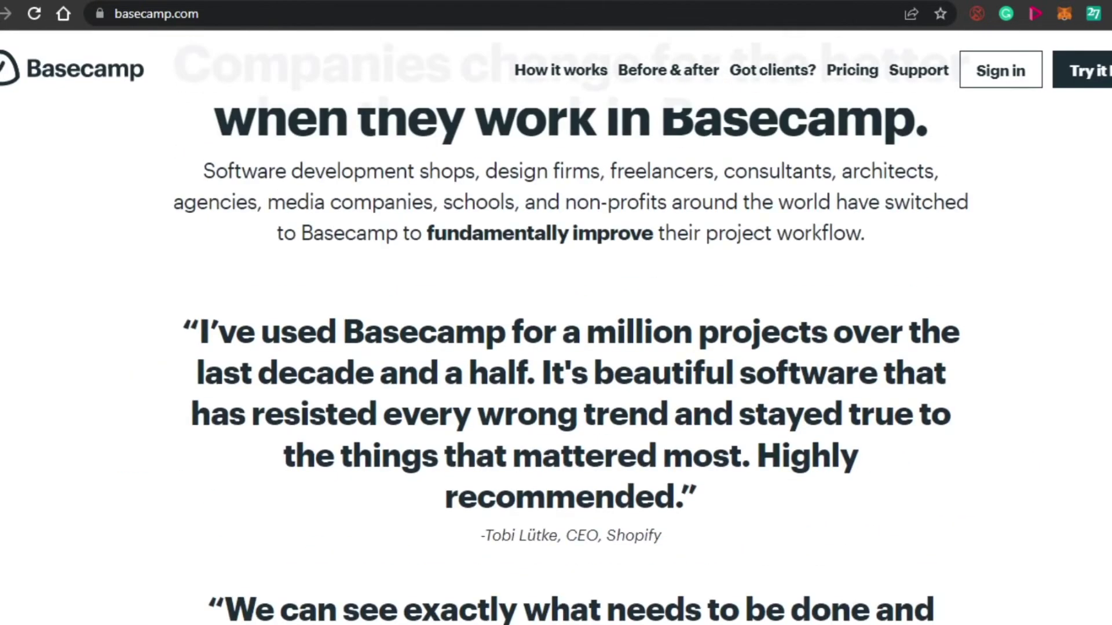
{"action": "scroll", "coordinate": [556, 323], "scroll_direction": "up", "scroll_amount": 3}
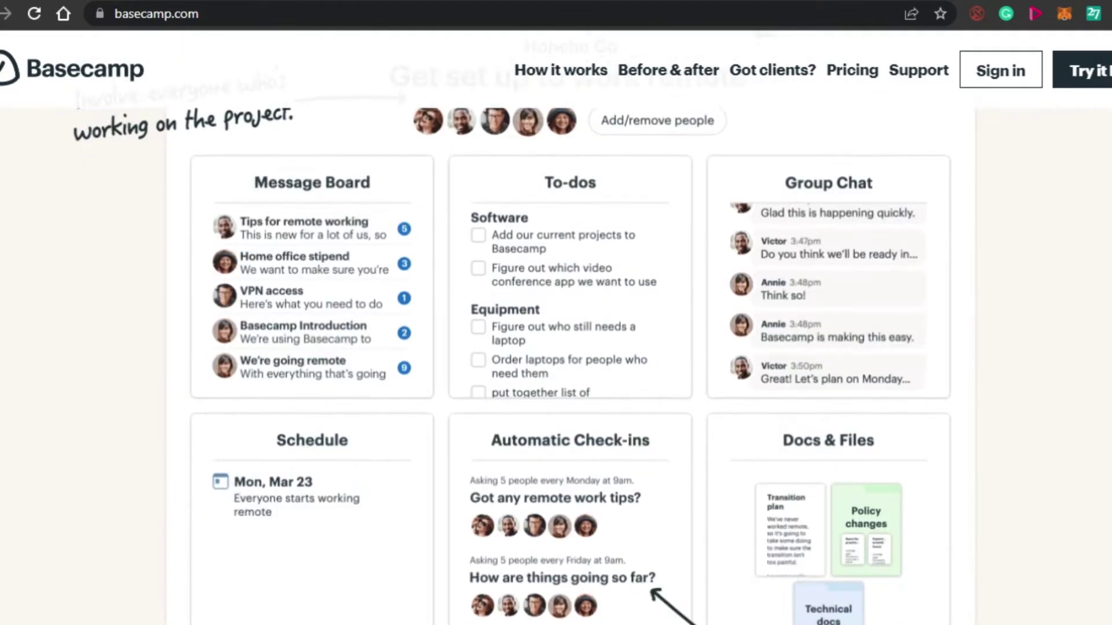